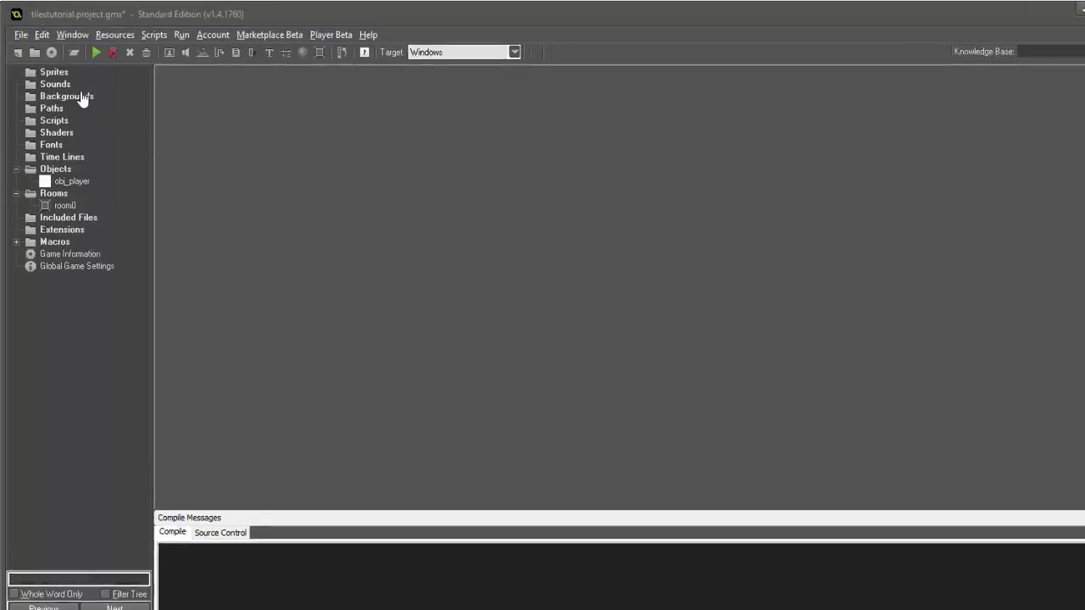
Create a new background resource named tile_brick.
right_click(70, 90)
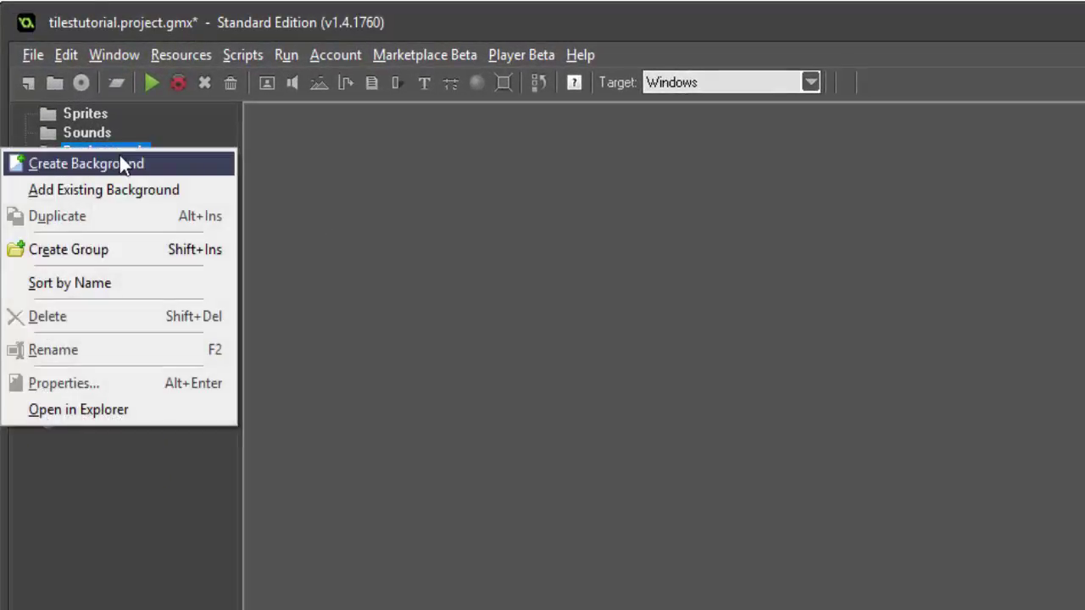
left_click(123, 162)
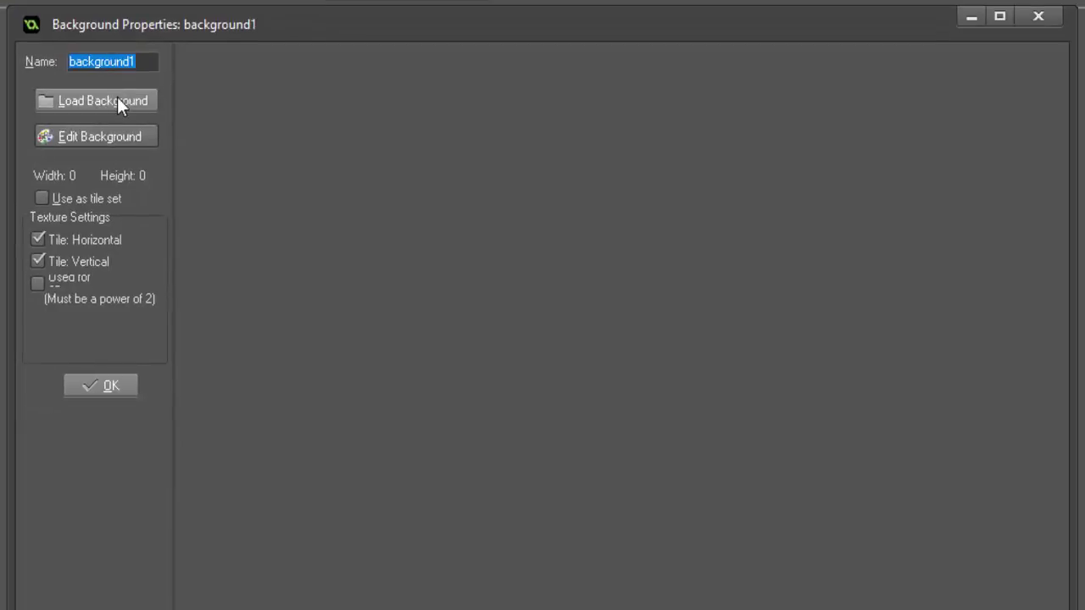
type("tile_")
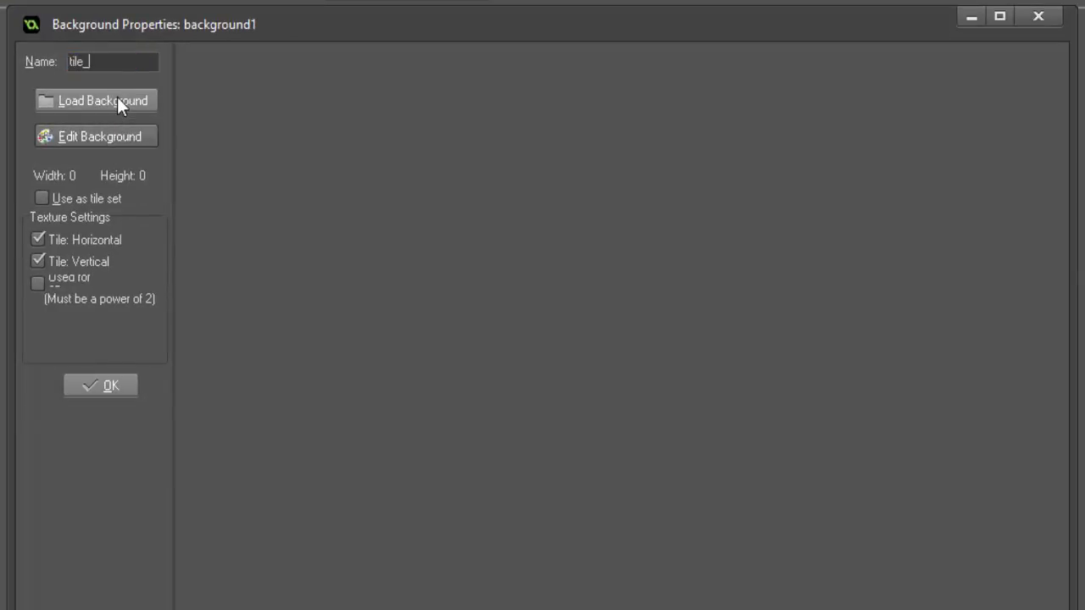
type("brick")
Load brickstripround_strip9.png from Desktop\Custom Sprites as the background image.
left_click(116, 100)
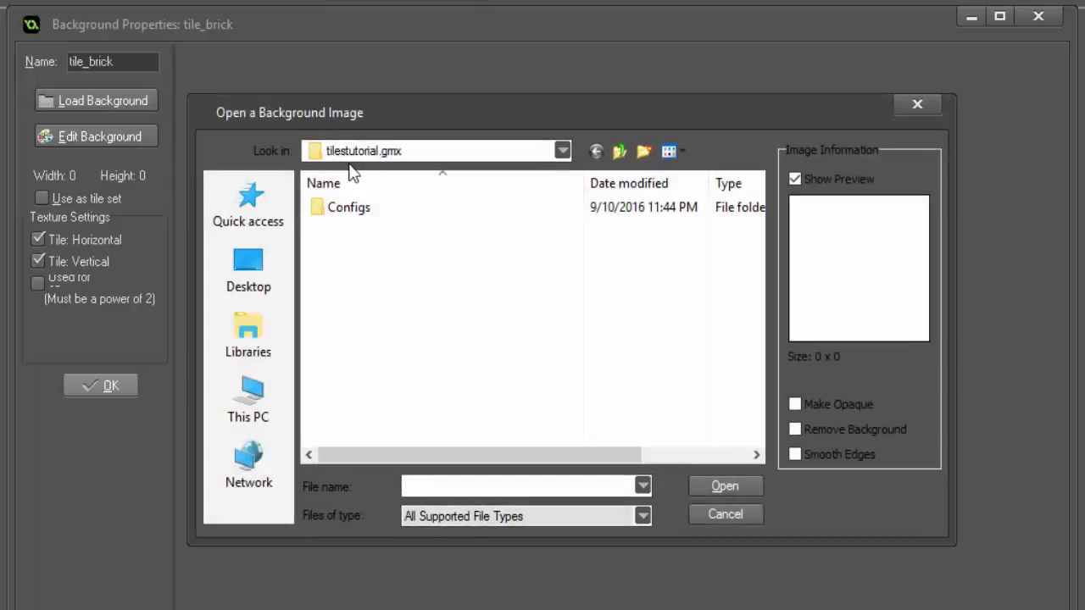
left_click(260, 264)
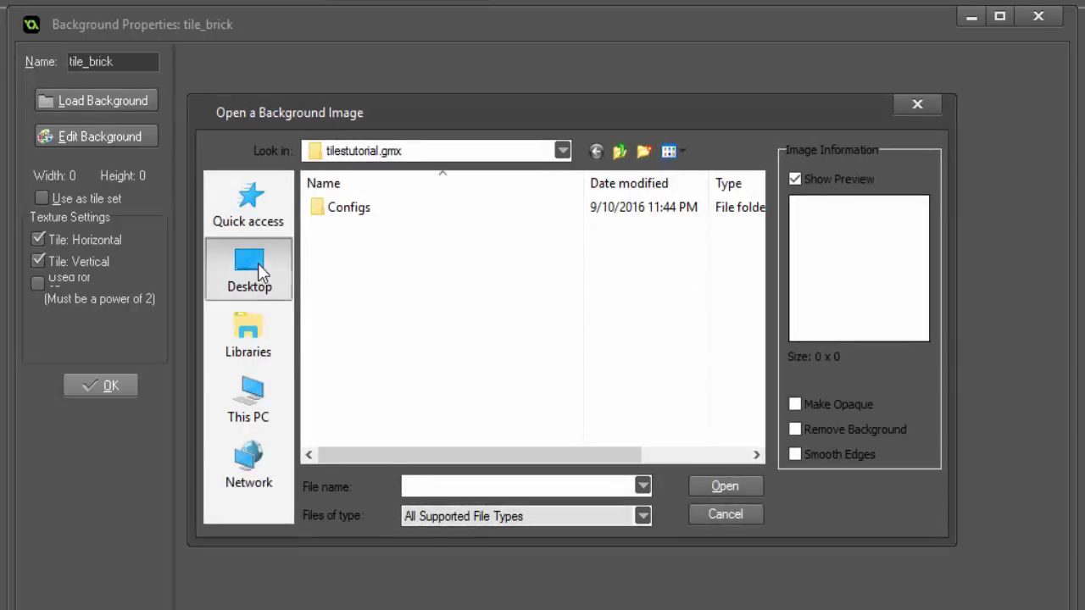
scroll(431, 368, "down", 3)
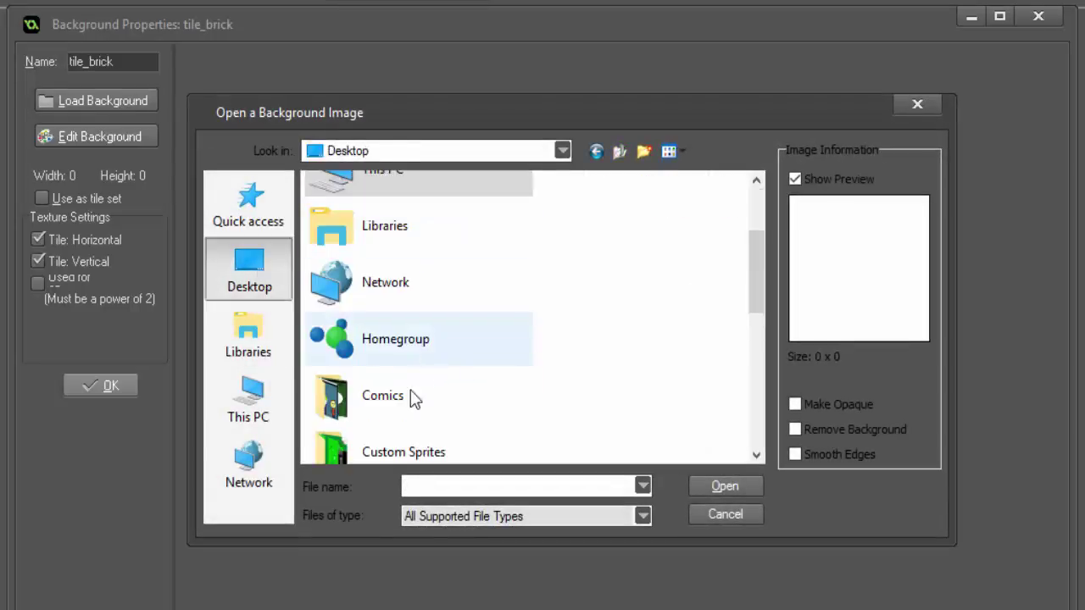
double_click(411, 447)
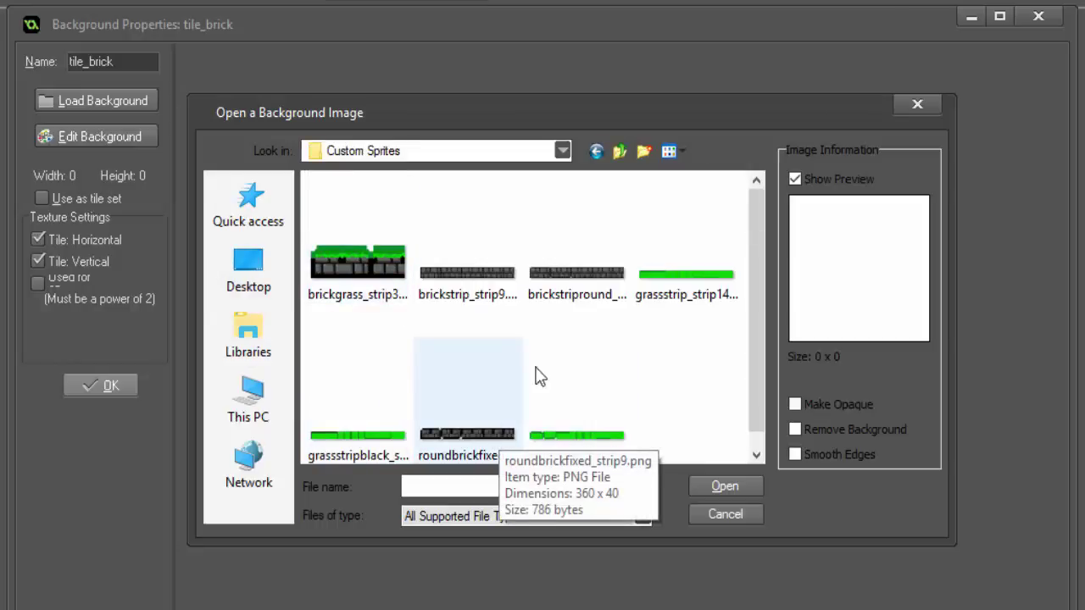
left_click(608, 269)
left_click(721, 483)
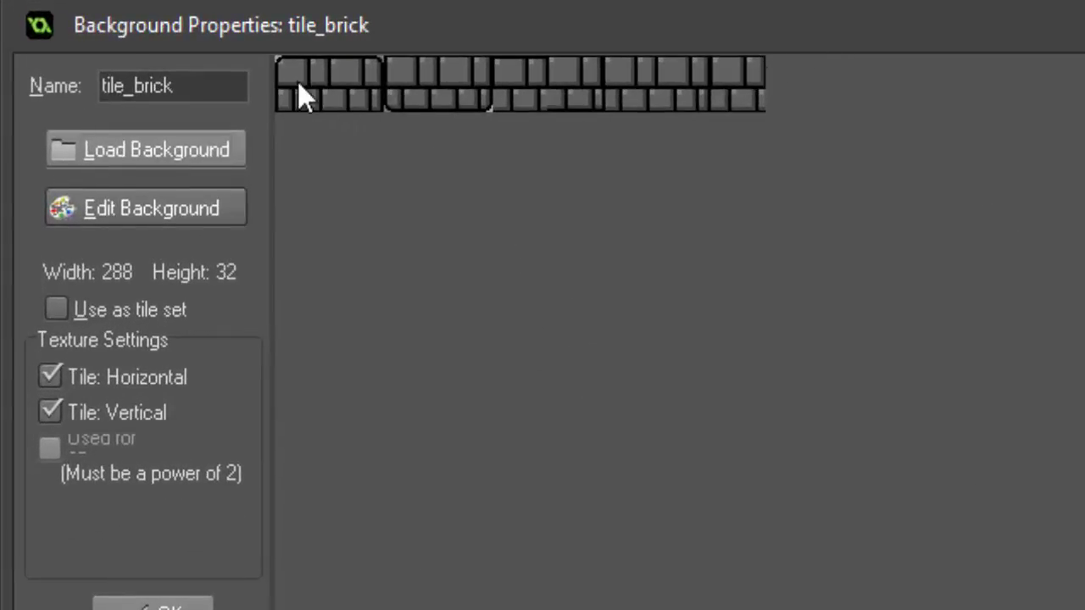
Use tile_brick as a tile set with 32 by 32 tiles.
left_click(63, 311)
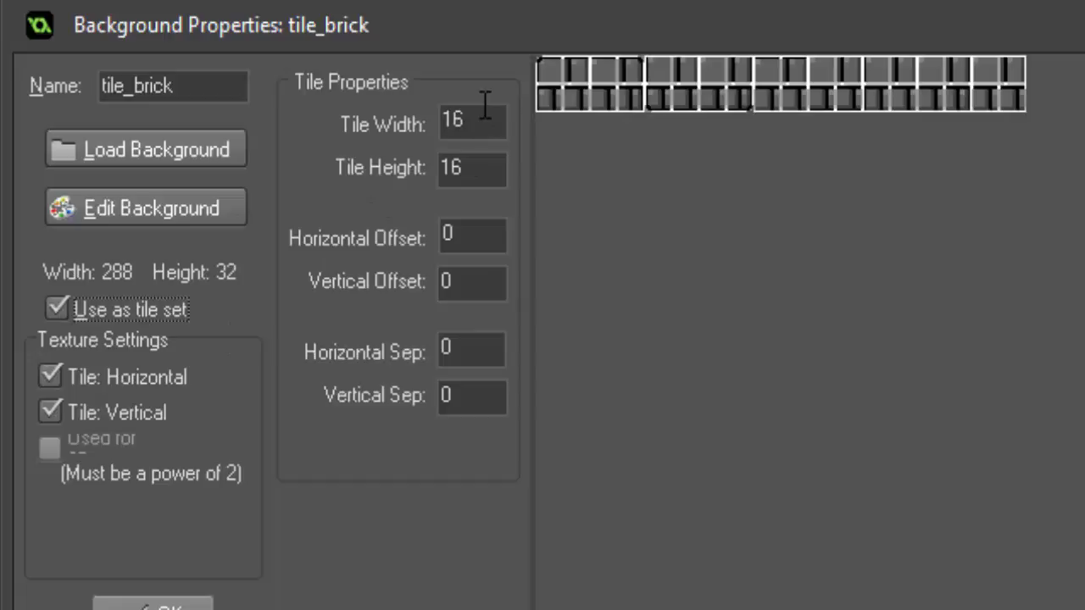
left_click_drag(484, 116, 270, 116)
type("3")
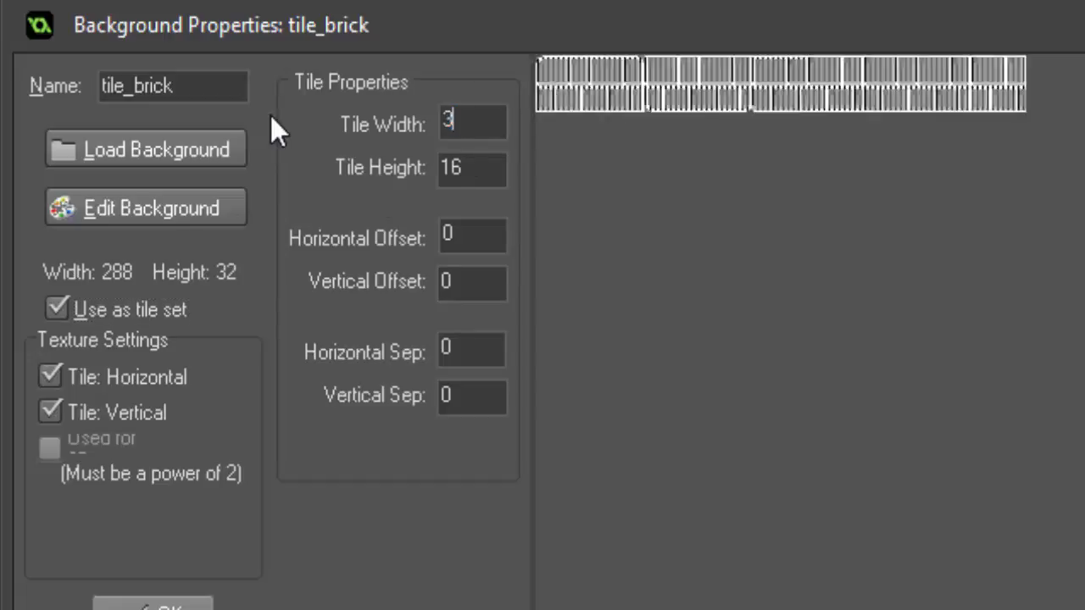
type("2")
key("Tab")
type("34")
key("BackSpace")
type("2")
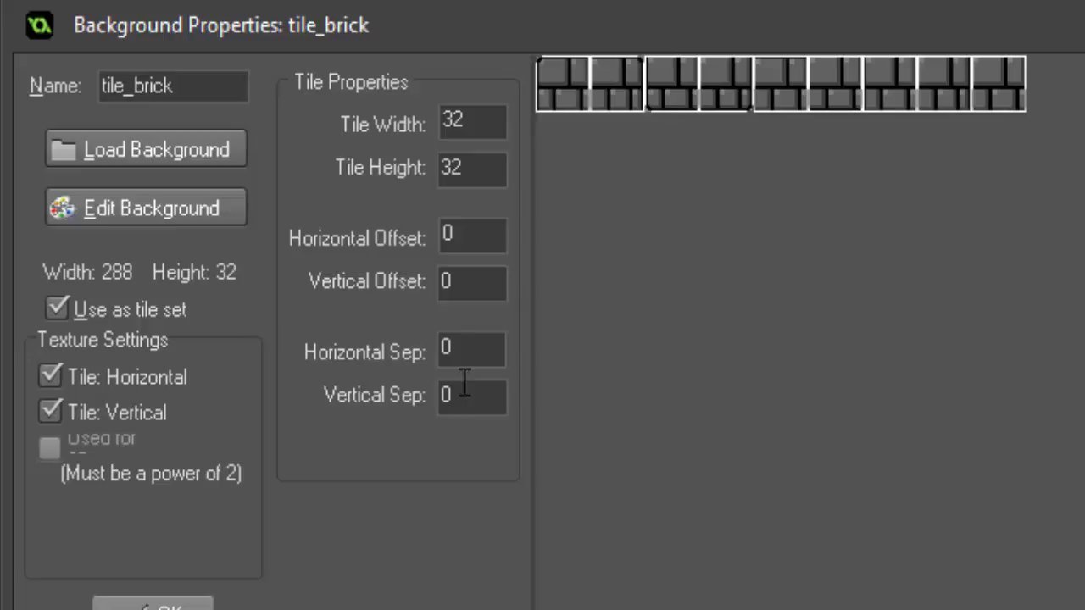
Try horizontal and vertical offsets of 5, then reset both offsets to 0.
key("Tab")
type("5")
key("Tab")
type("5")
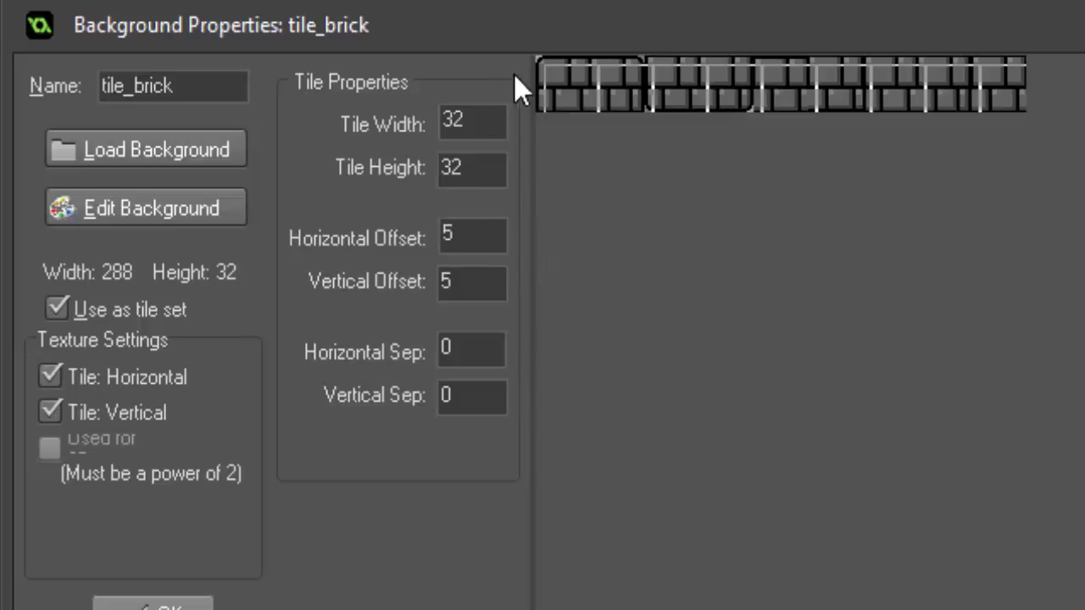
key("BackSpace")
type("0")
left_click(504, 243)
key("BackSpace")
type("0")
Try a horizontal separation of 5, reset it to 0, and confirm the tile set.
key("Tab")
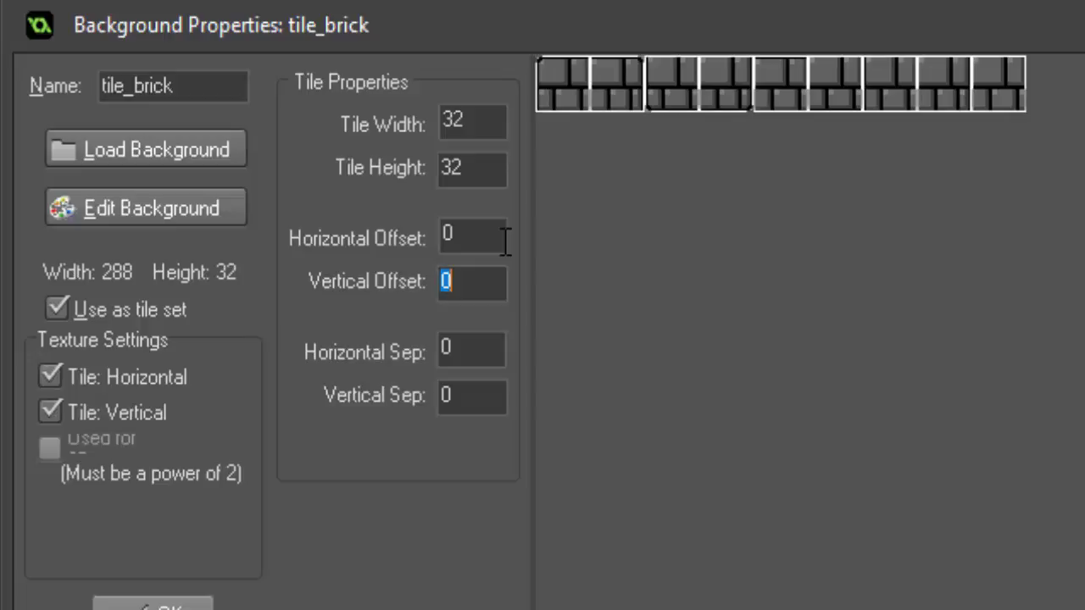
key("Tab")
type("5")
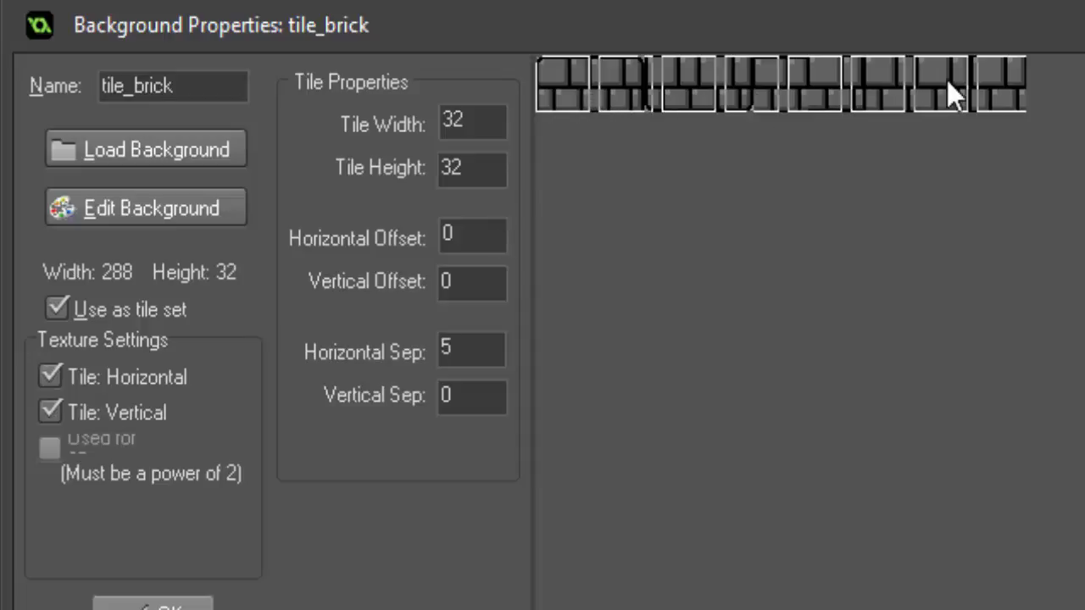
key("BackSpace")
type("0")
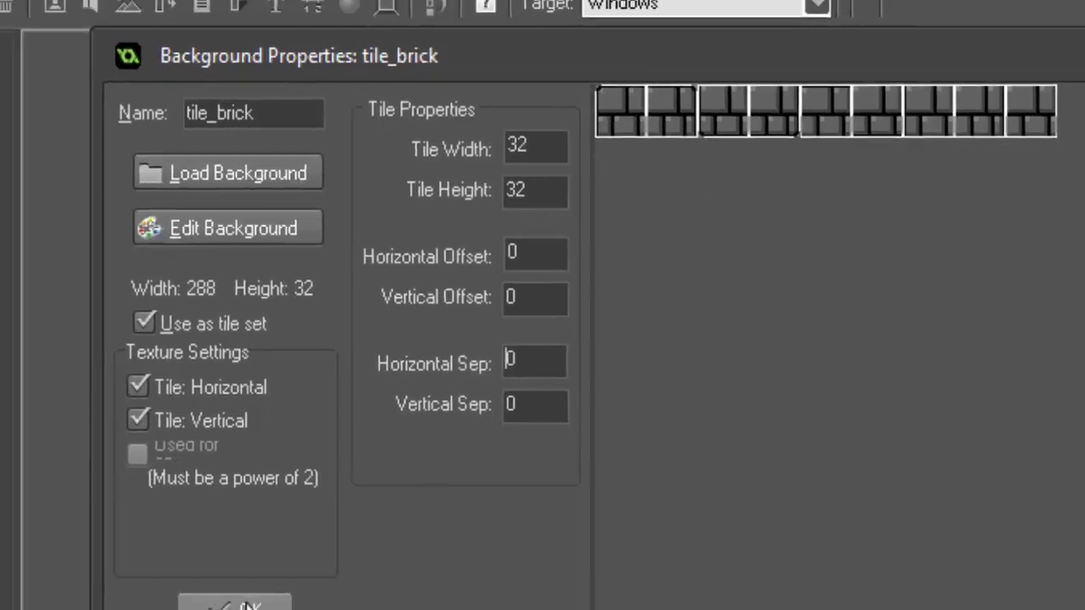
left_click(247, 606)
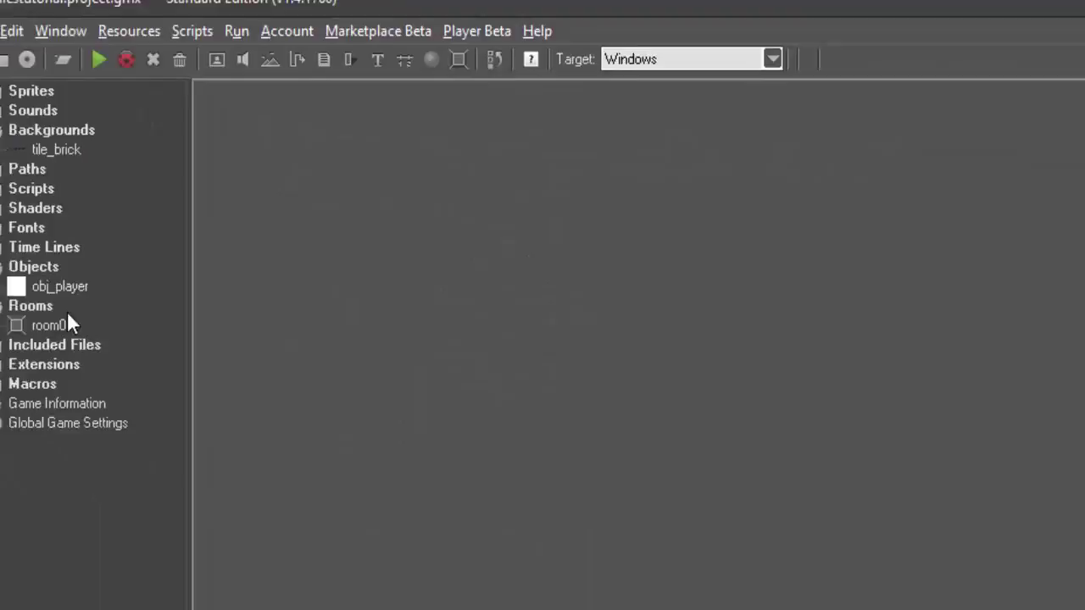
Open room0's tile settings and choose tile_brick as the tile source.
double_click(51, 325)
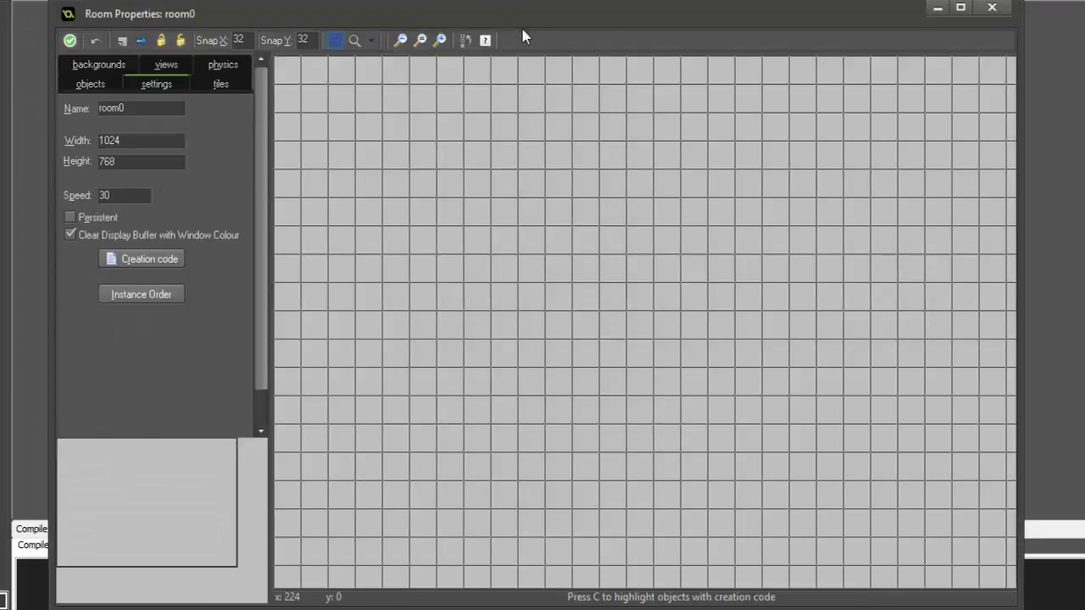
left_click(219, 85)
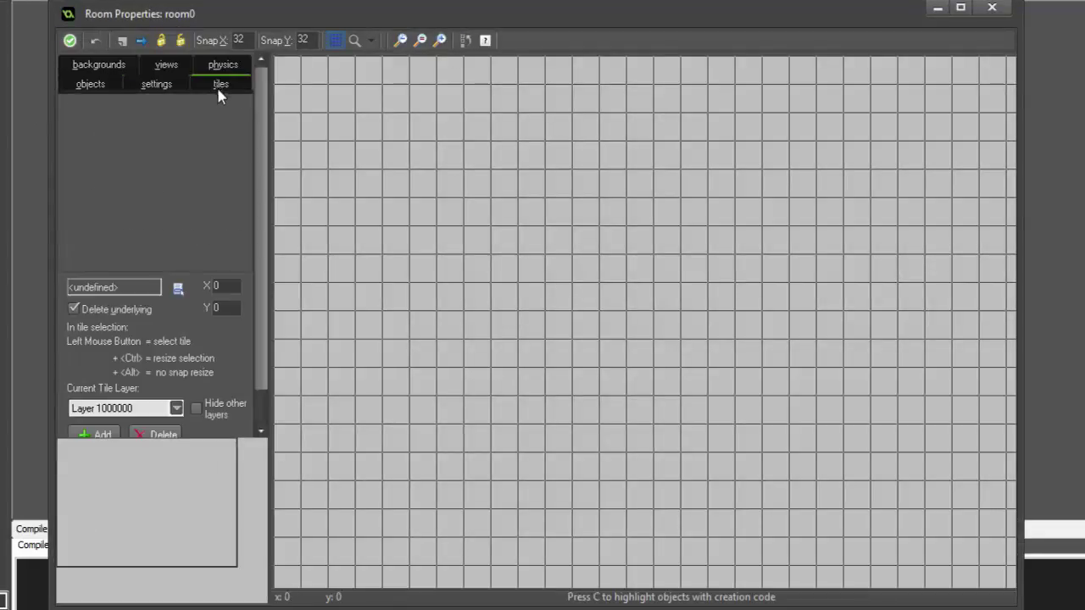
left_click(175, 290)
left_click(203, 305)
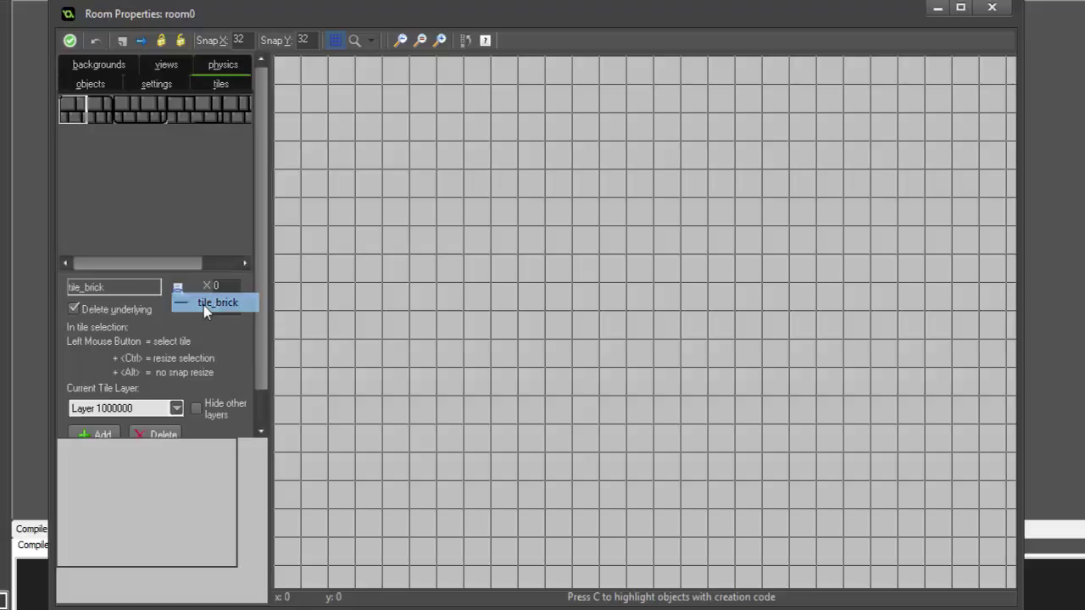
Select a brick tile from the tile_brick strip for painting.
left_click(111, 117)
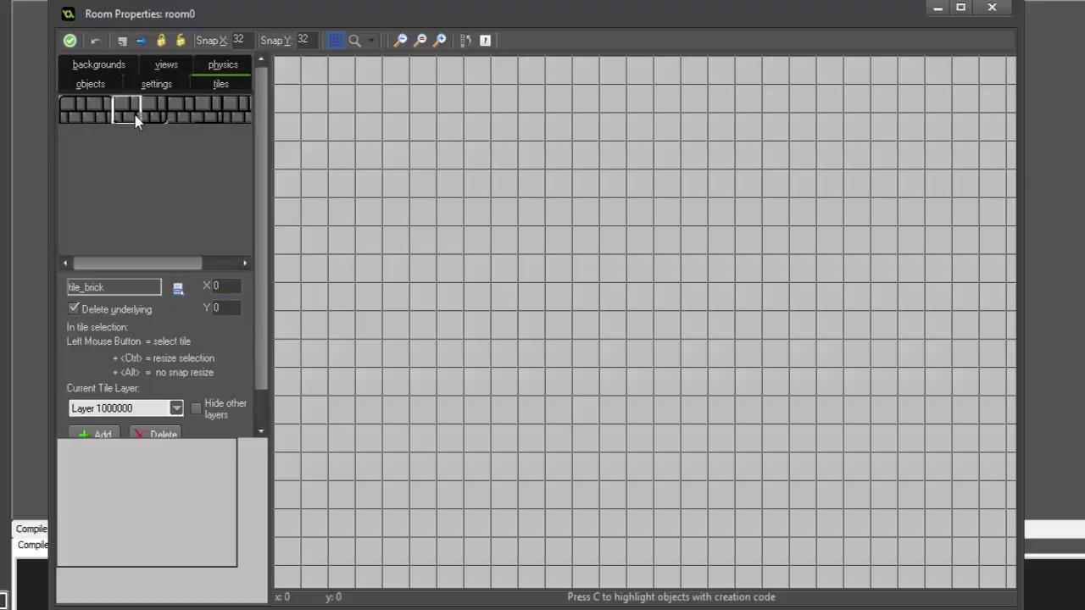
left_click_drag(154, 114, 235, 110)
left_click_drag(186, 262, 235, 263)
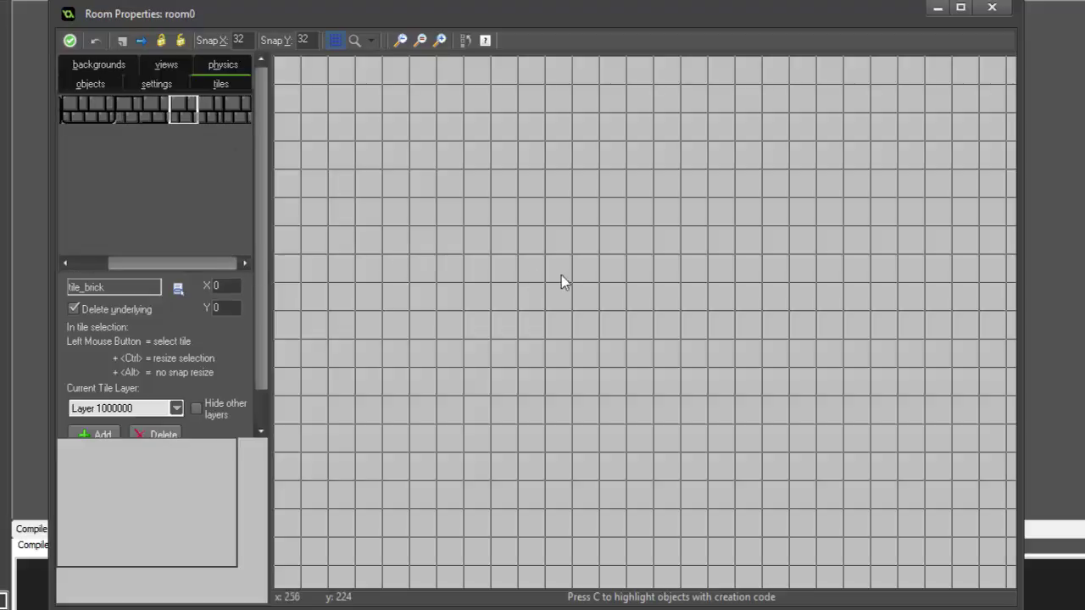
scroll(593, 278, "down", 2)
scroll(591, 233, "up", 1)
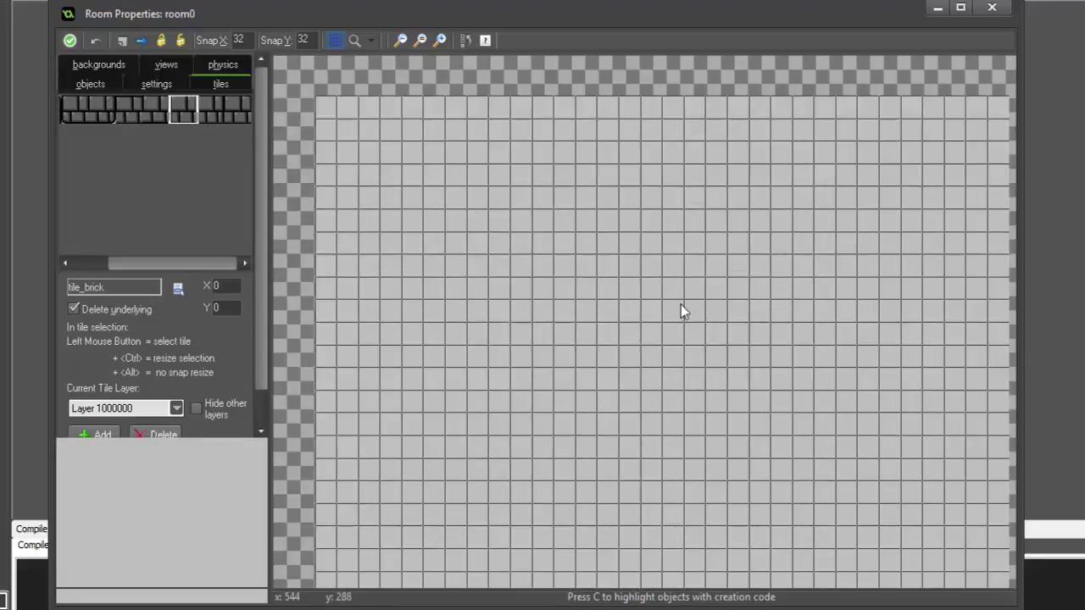
scroll(582, 258, "down", 1)
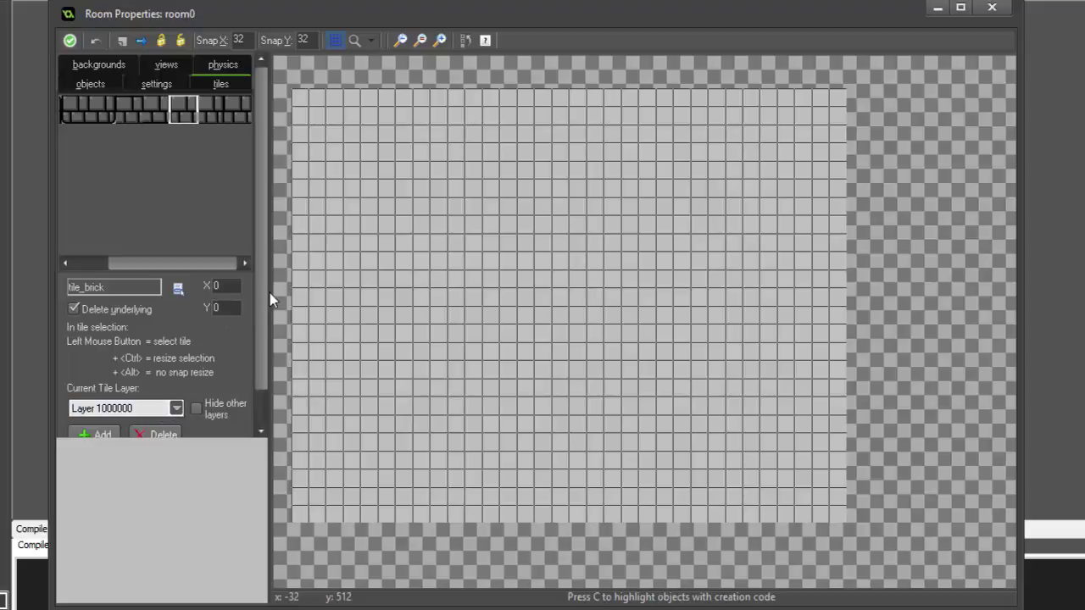
left_click_drag(263, 300, 260, 340)
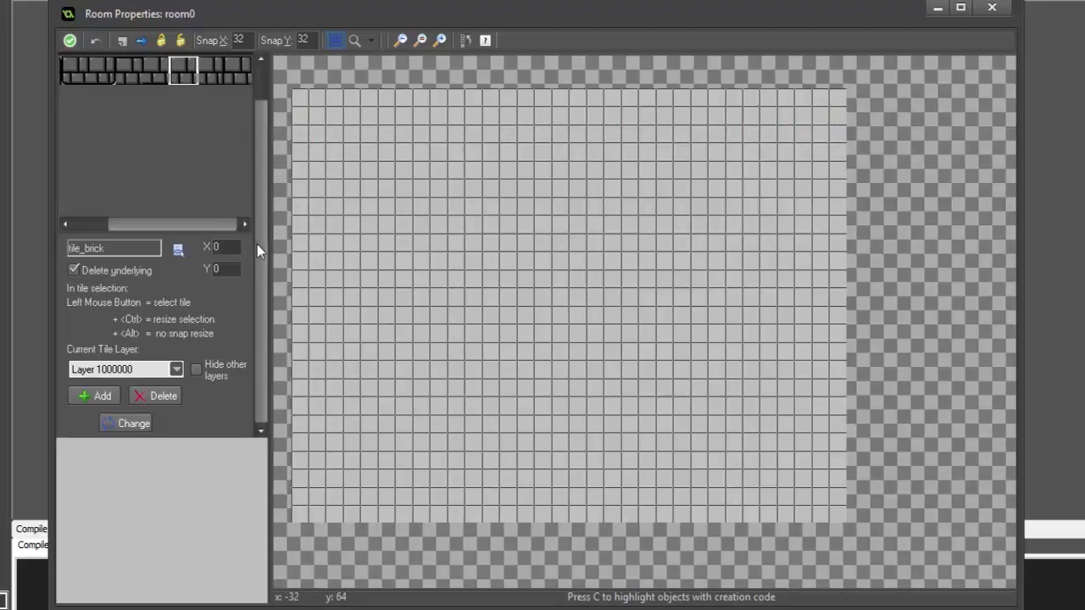
scroll(265, 146, "up", 2)
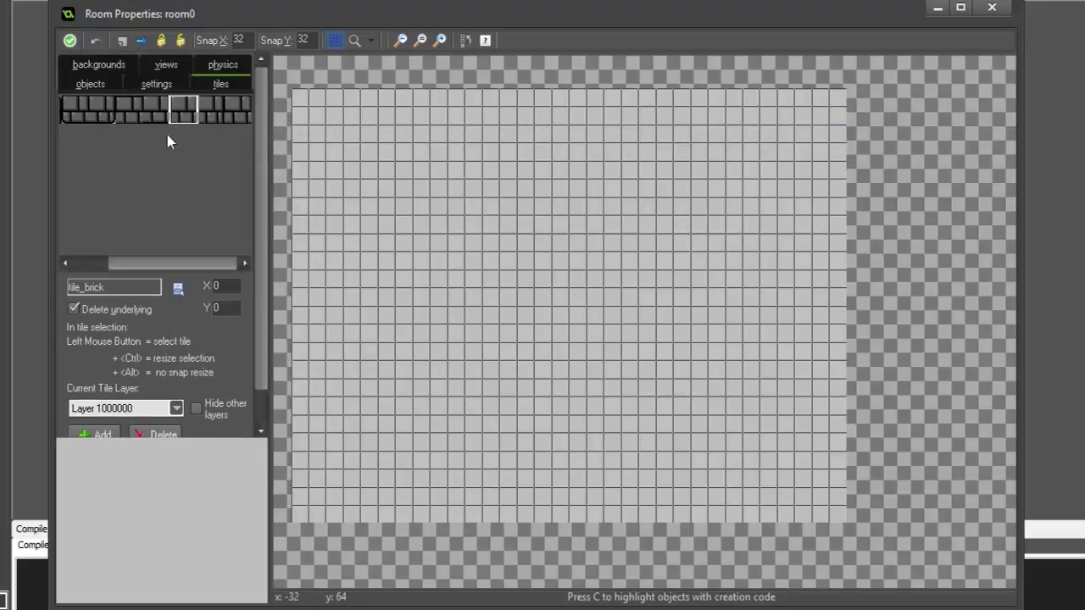
Paint the top and bottom brick rows near the room centre.
left_click(83, 117)
scroll(518, 297, "up", 2)
left_click(476, 347)
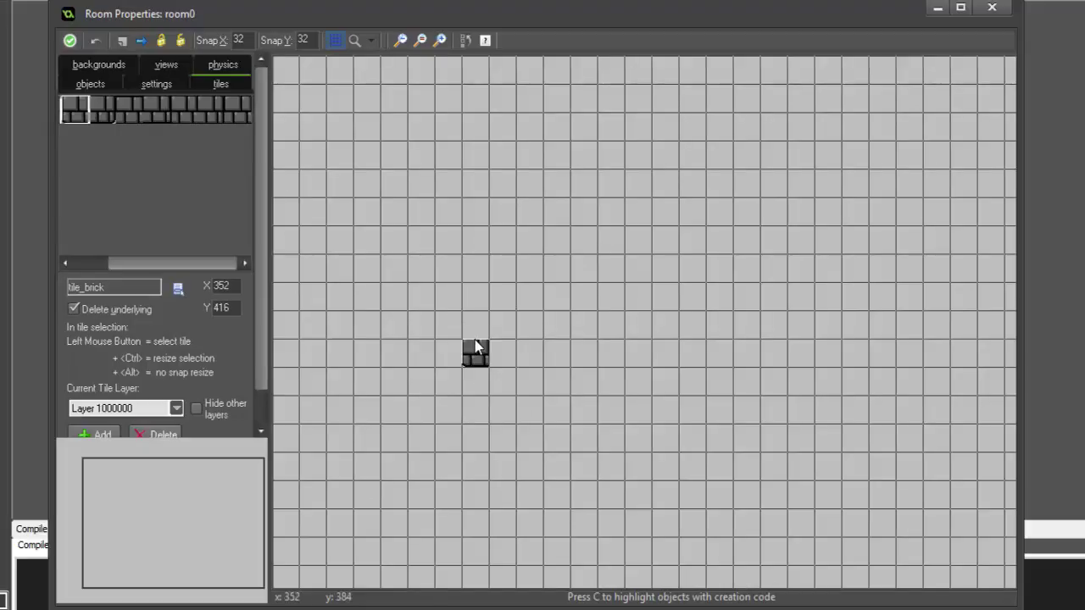
left_click(118, 117)
left_click(611, 354)
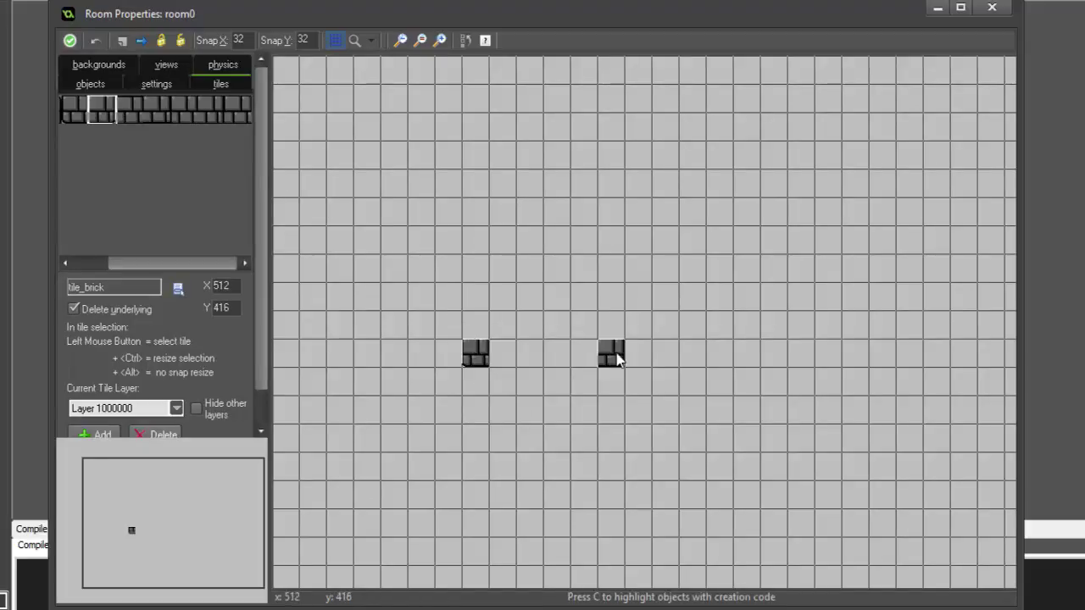
mouse_move(482, 269)
left_mouse_down()
mouse_move(502, 270)
mouse_move(508, 244)
mouse_move(589, 253)
left_mouse_up()
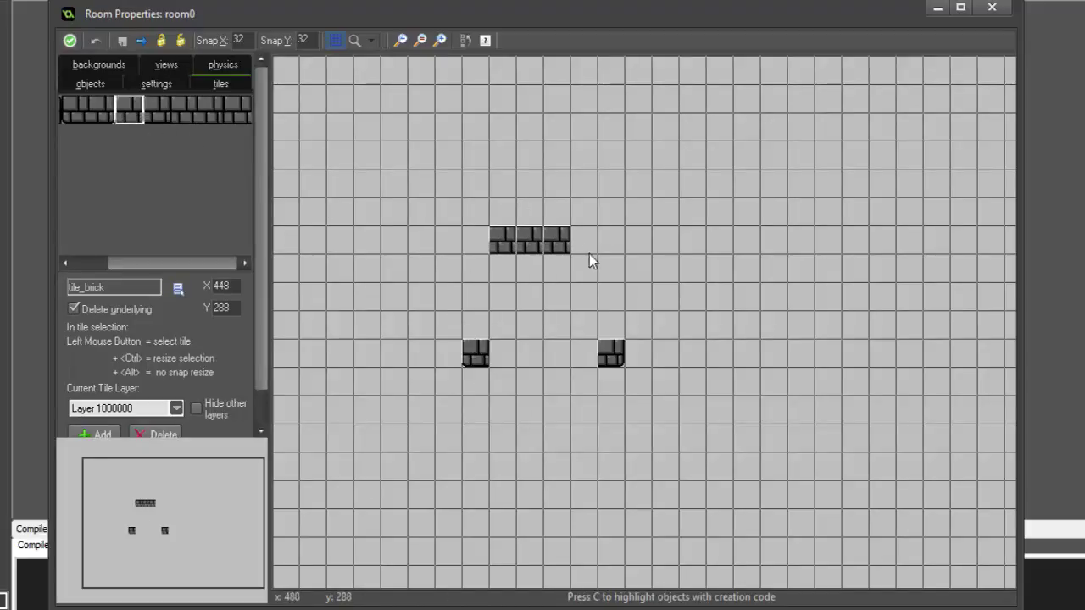
left_click(156, 111)
left_click_drag(502, 353, 585, 353)
Paint the left and right wall columns and both top corners with edge tiles.
left_click(191, 113)
left_click_drag(476, 267, 476, 327)
left_click(213, 111)
left_click_drag(611, 266, 613, 315)
scroll(430, 235, "up", 1)
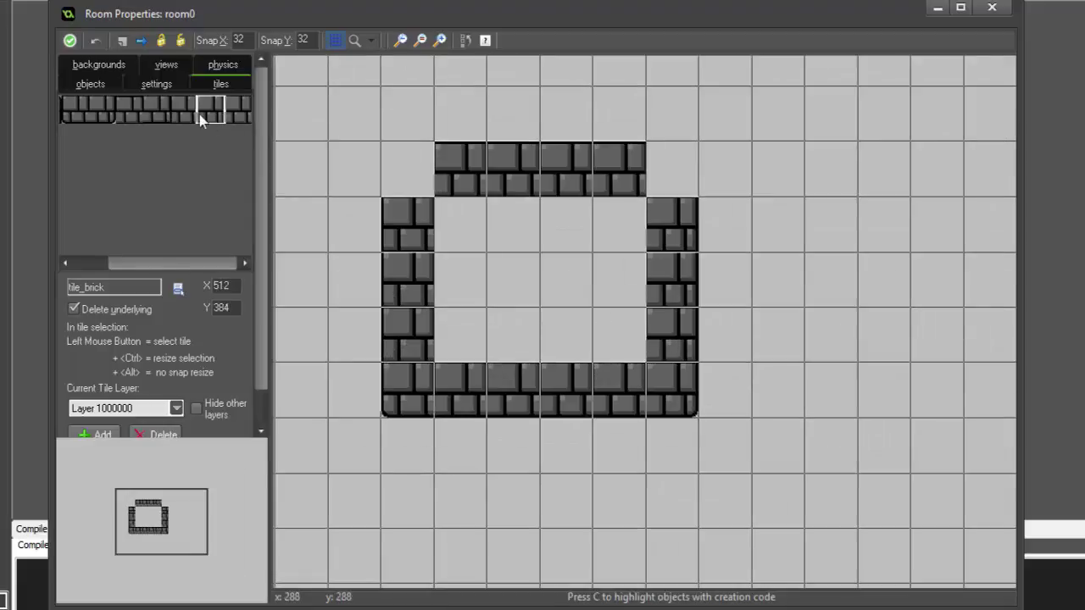
left_click(72, 110)
mouse_move(112, 262)
left_mouse_down()
mouse_move(78, 261)
mouse_move(171, 263)
left_mouse_up()
left_click(685, 172)
left_click(406, 182)
Fill the frame's interior with the plain brick tile.
left_click(237, 110)
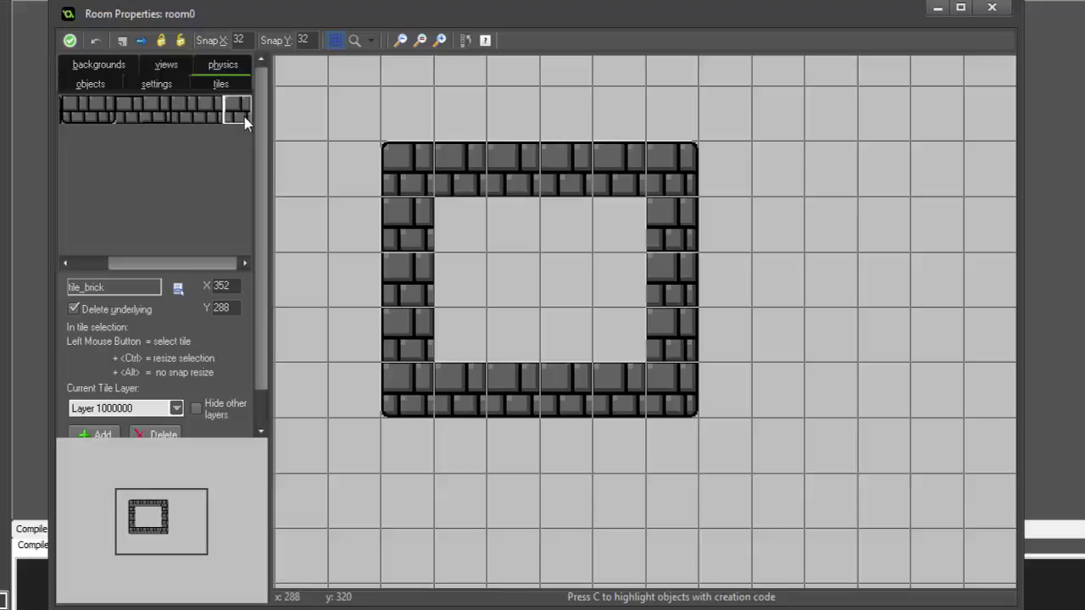
mouse_move(457, 222)
left_mouse_down()
mouse_move(613, 293)
mouse_move(509, 294)
mouse_move(498, 238)
left_mouse_up()
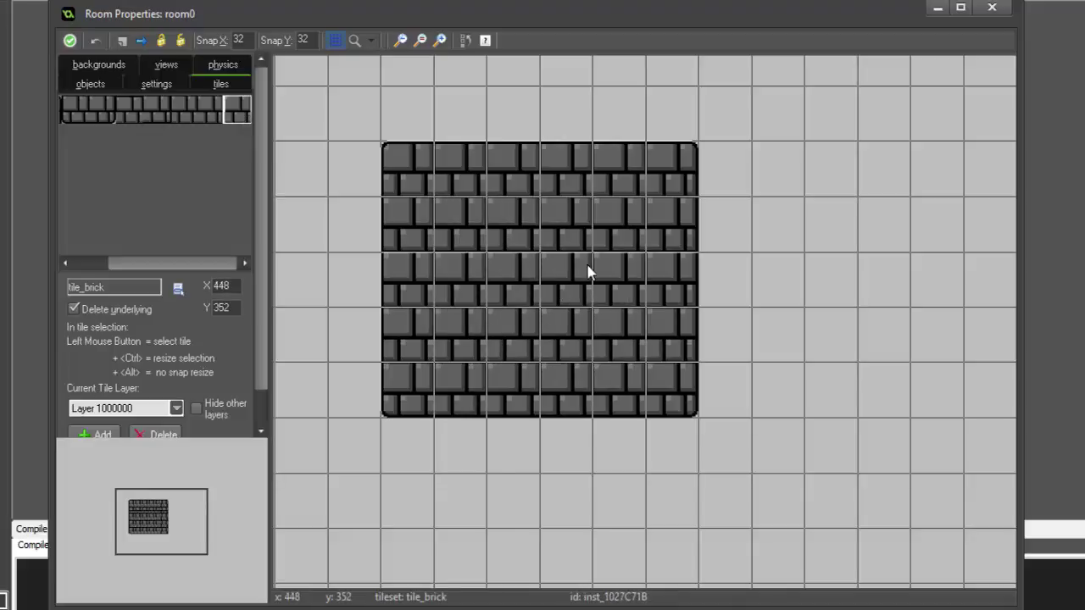
middle_click_drag(588, 266, 795, 269)
scroll(646, 286, "up", 1)
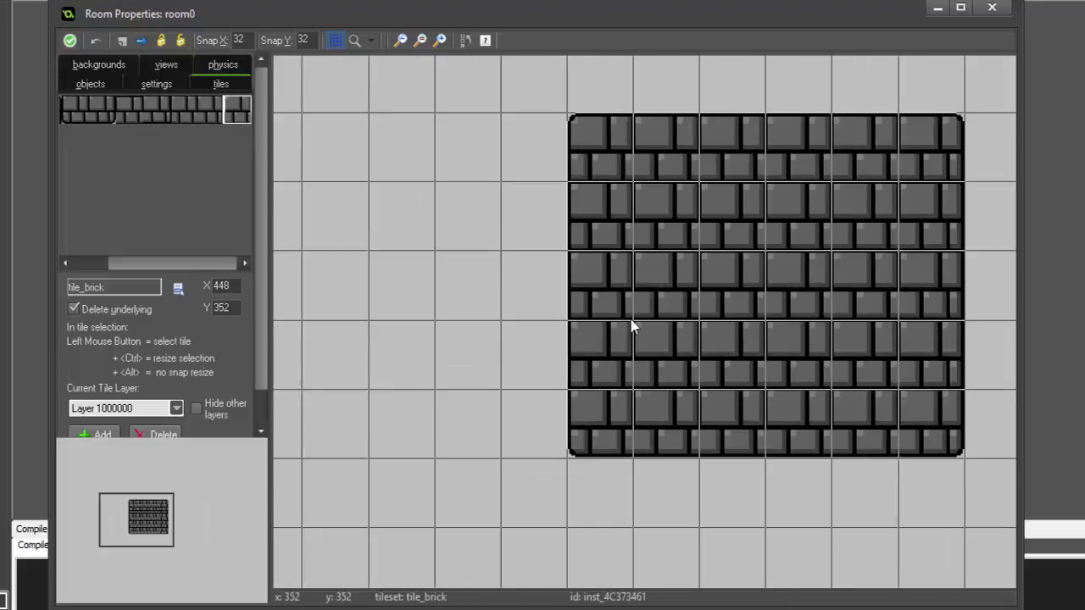
scroll(584, 318, "up", 1)
scroll(487, 302, "down", 2)
middle_click_drag(660, 298, 588, 300)
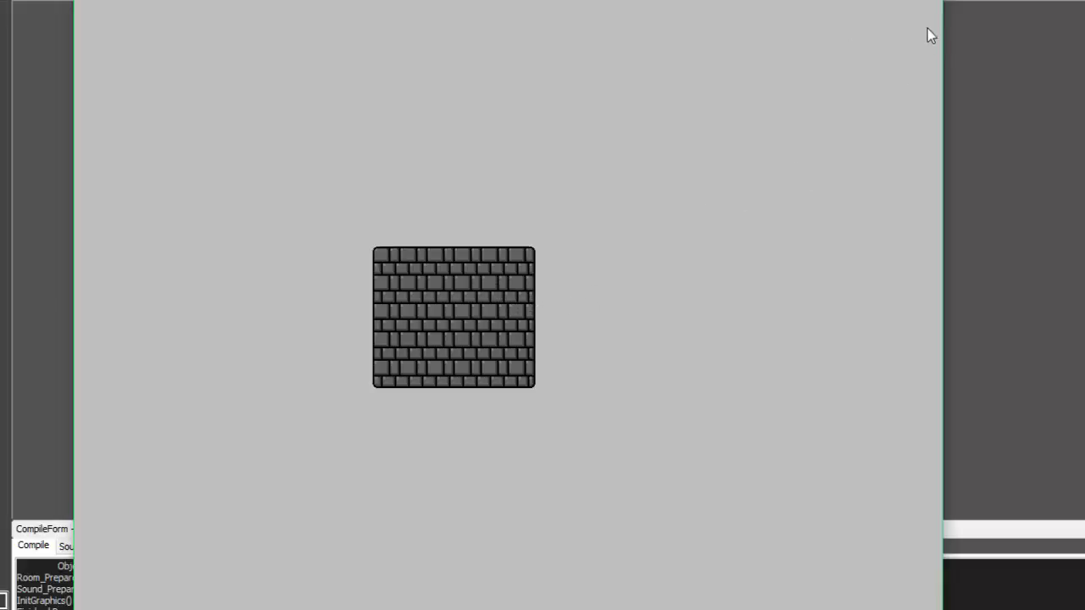
Close the game, reopen room0, and enable views with View 0 visible at room start.
key("Escape")
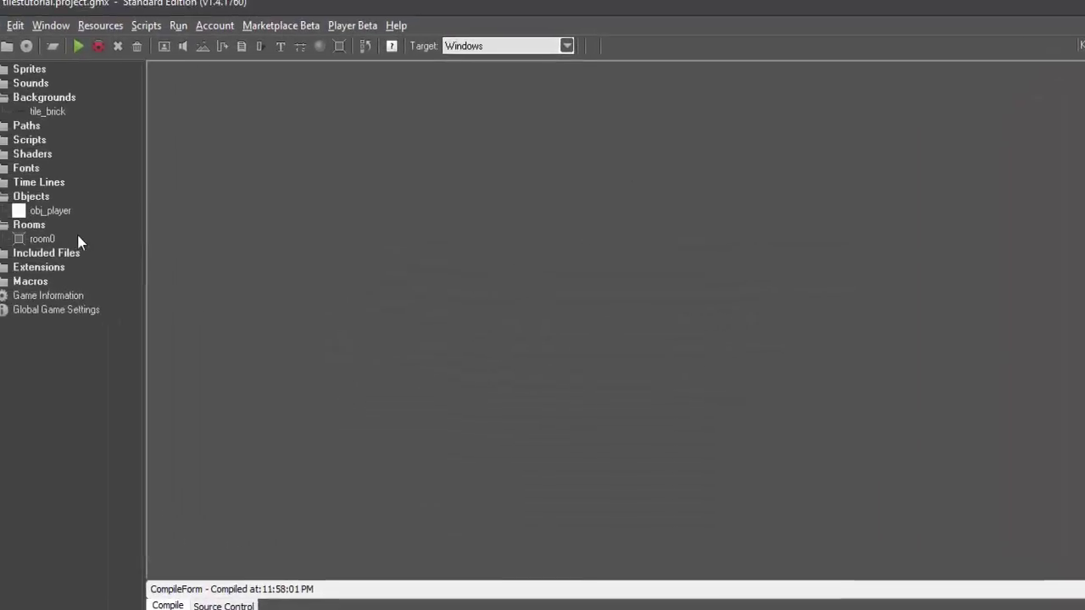
double_click(84, 257)
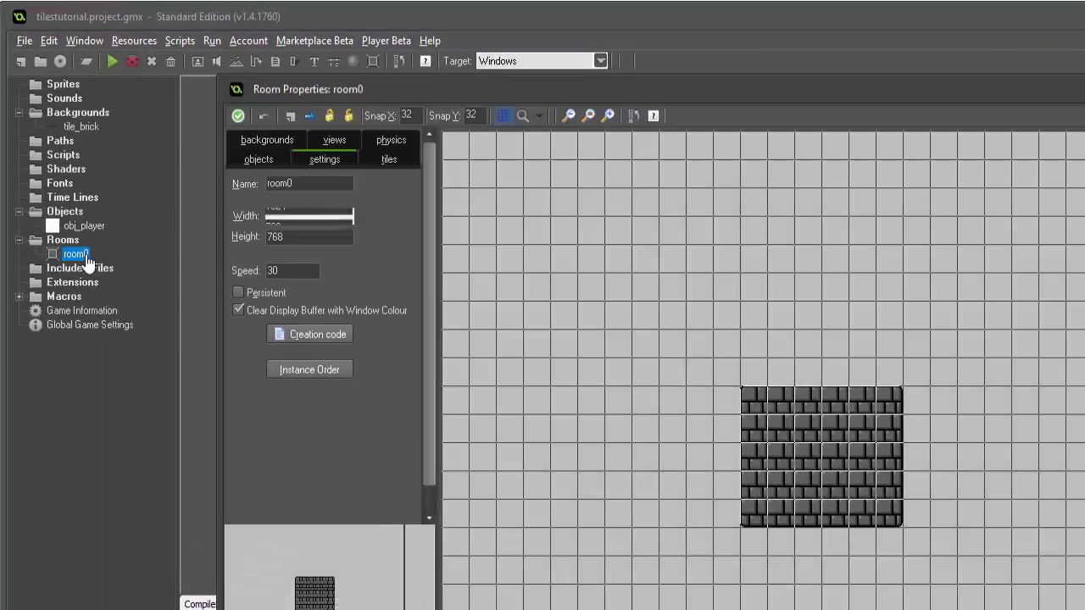
left_click(375, 161)
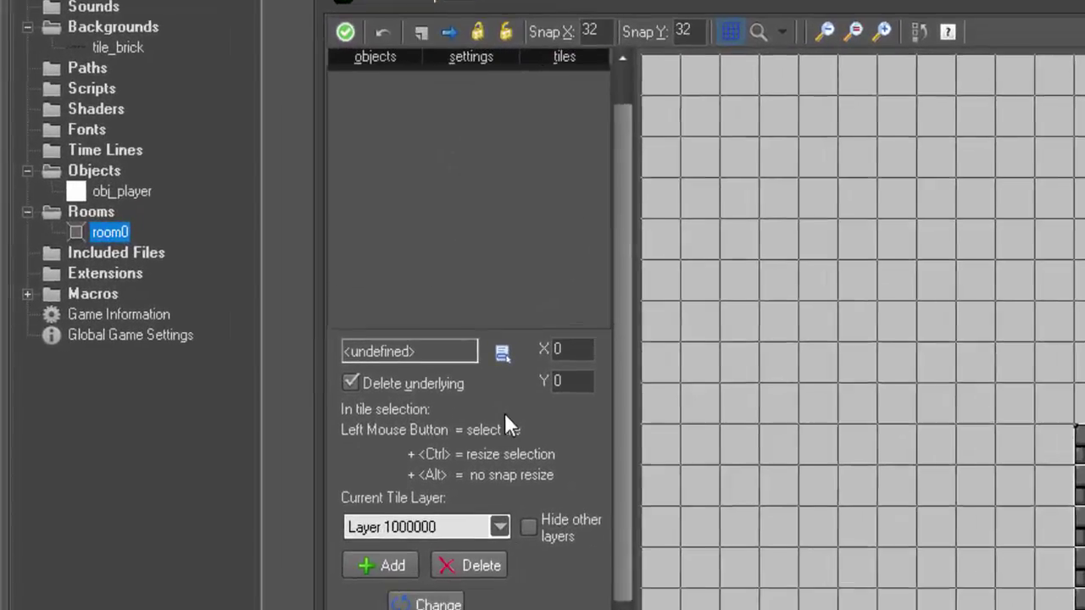
scroll(508, 254, "up", 2)
left_click(482, 62)
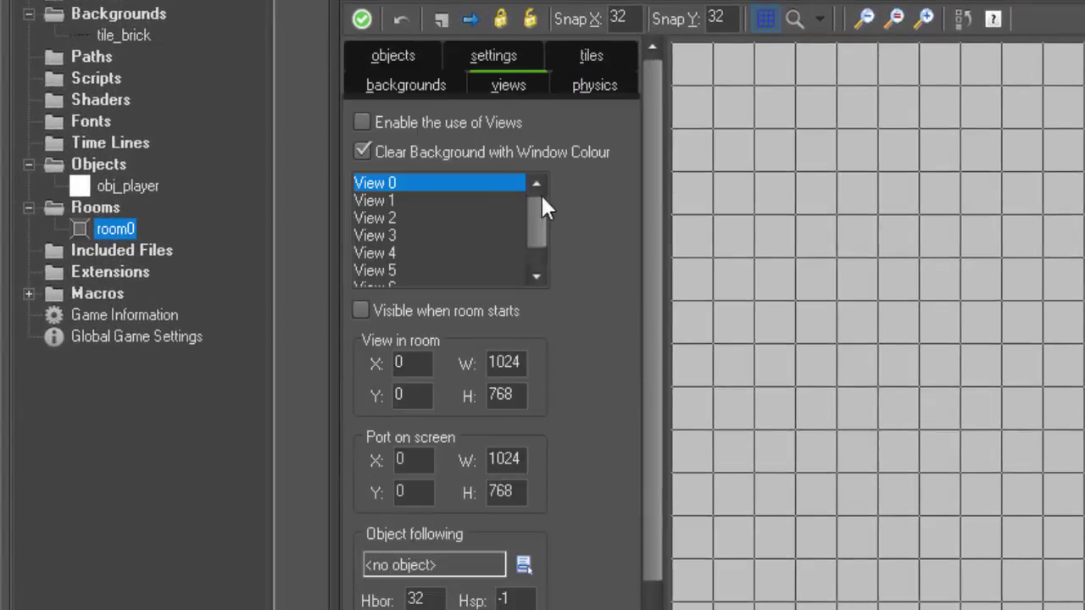
left_click(362, 123)
left_click(363, 310)
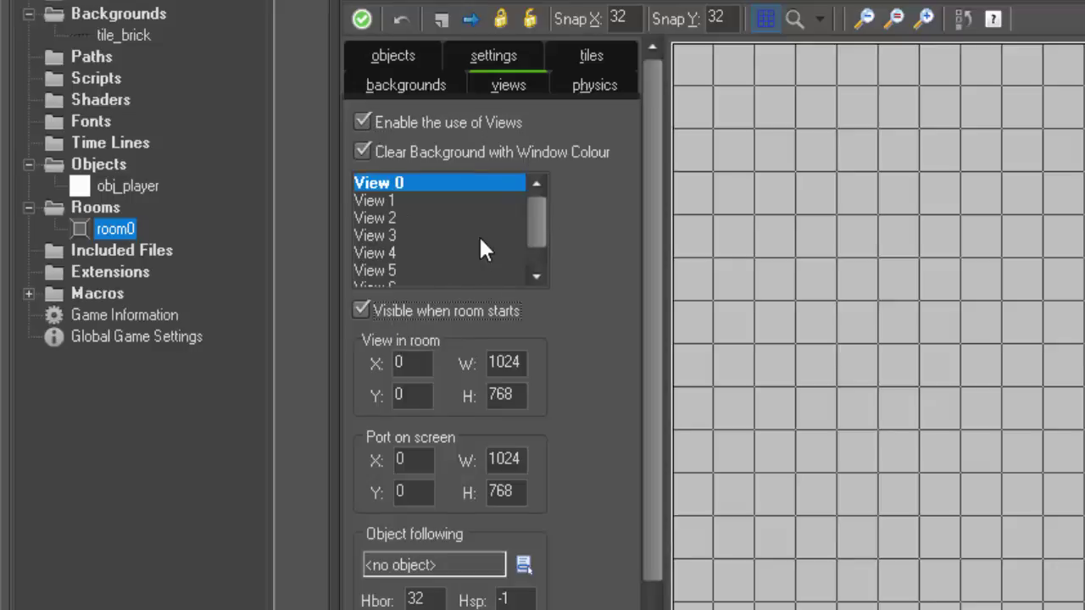
scroll(479, 312, "down", 1)
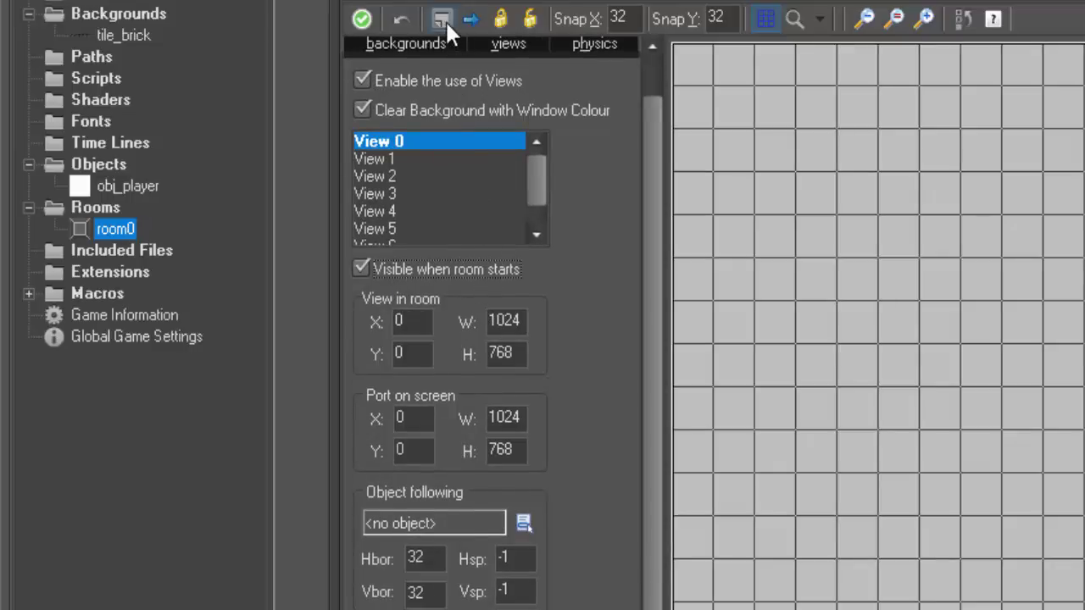
scroll(464, 102, "up", 1)
Set View 0's object following to obj_player.
left_click(392, 55)
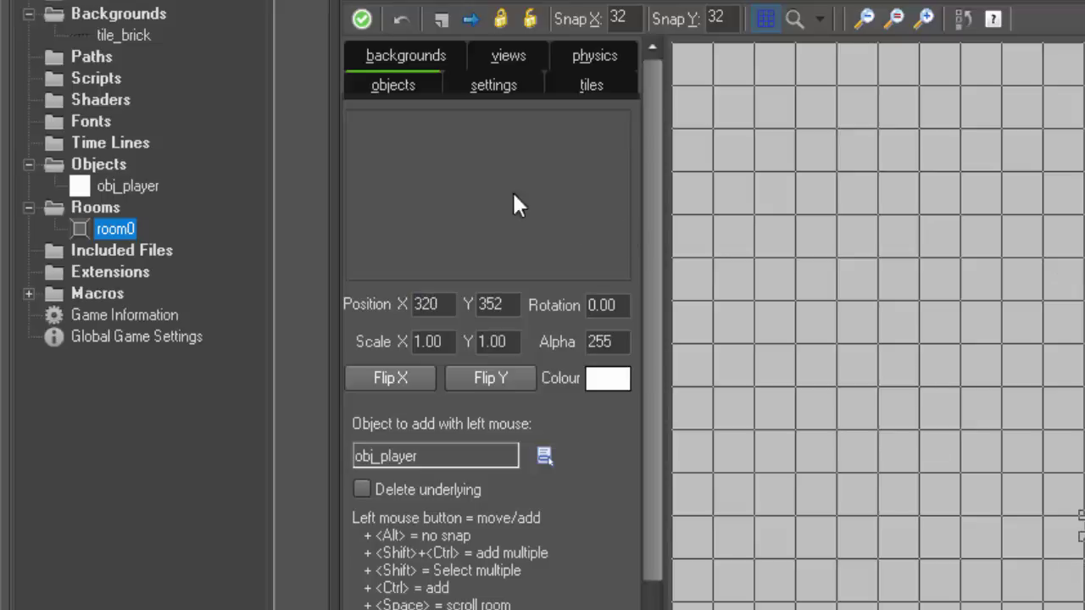
left_click(511, 59)
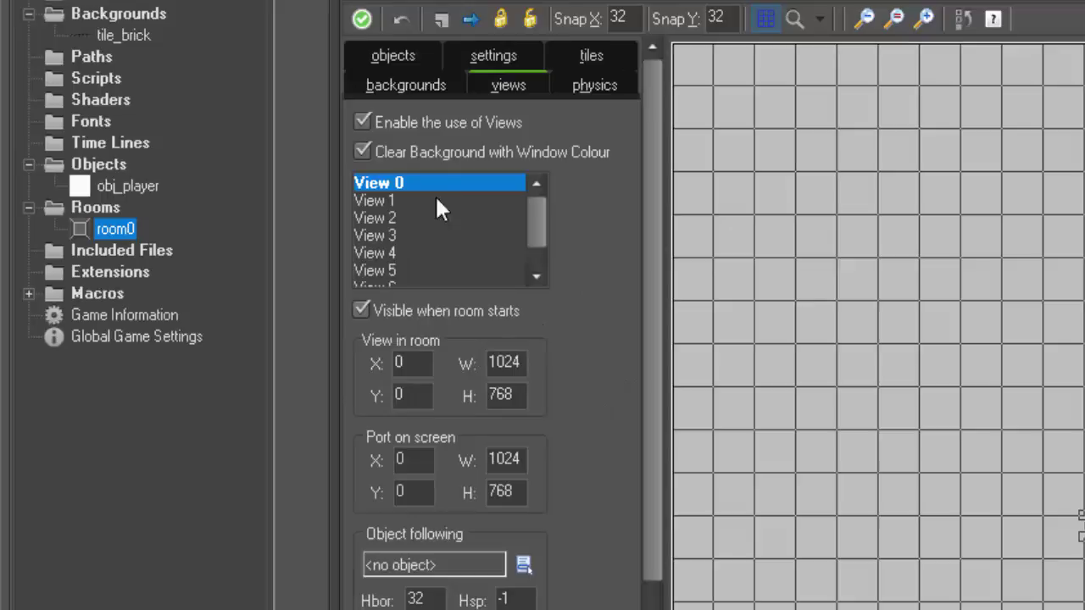
scroll(609, 407, "down", 1)
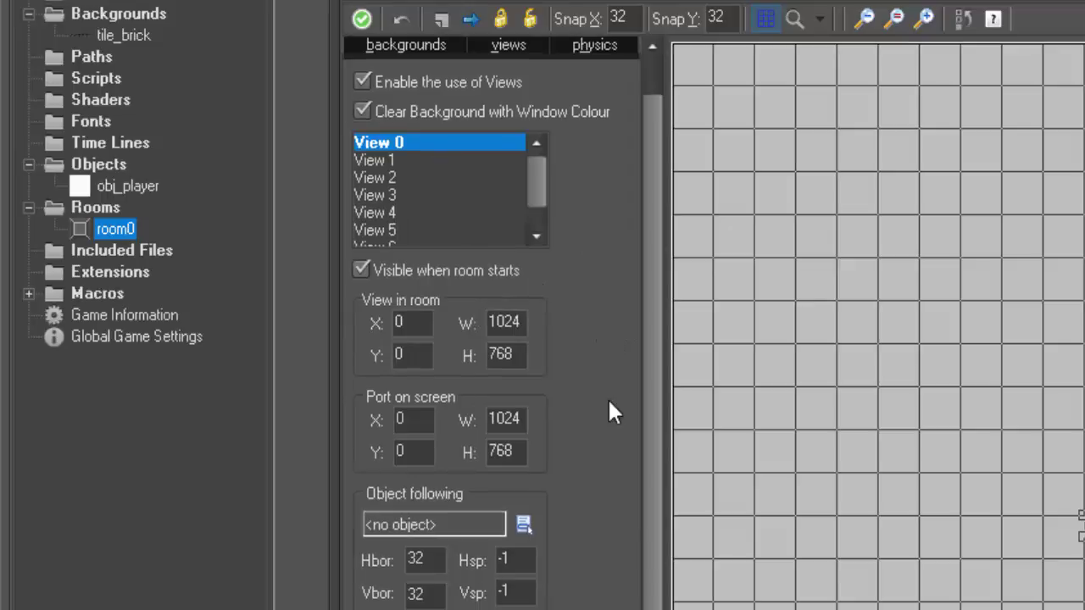
left_click(522, 525)
left_click(562, 573)
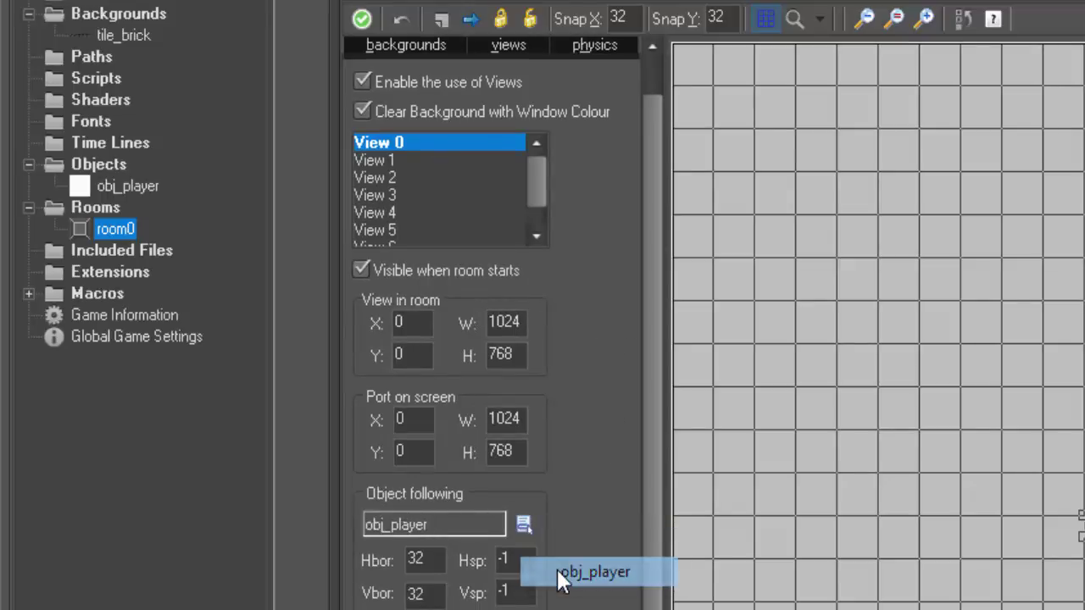
scroll(559, 392, "up", 1)
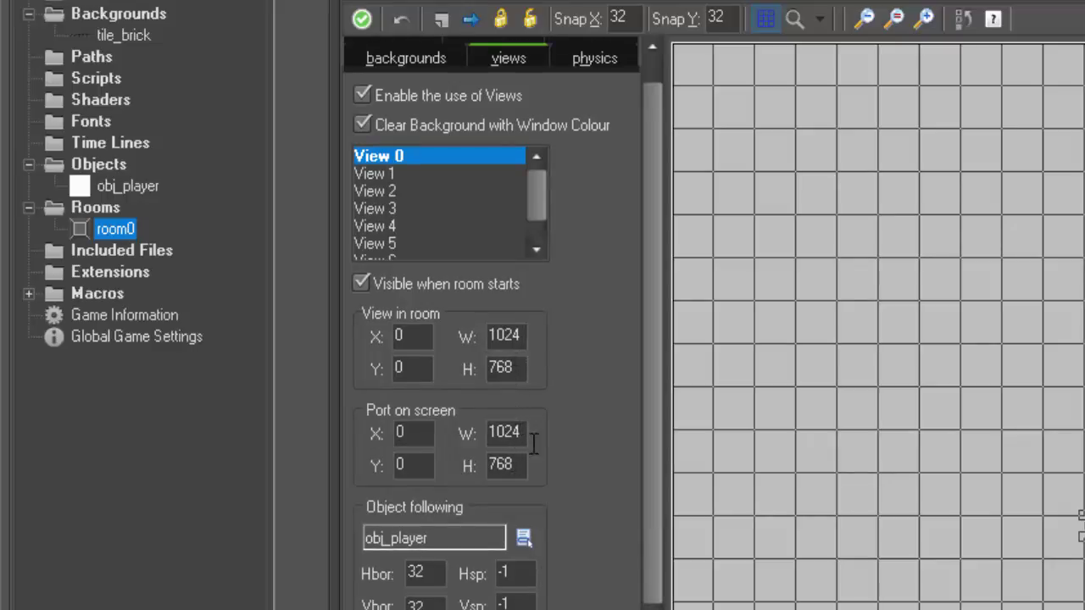
Set View 0's view in room size to 512 by 384.
left_click(529, 334)
double_click(529, 334)
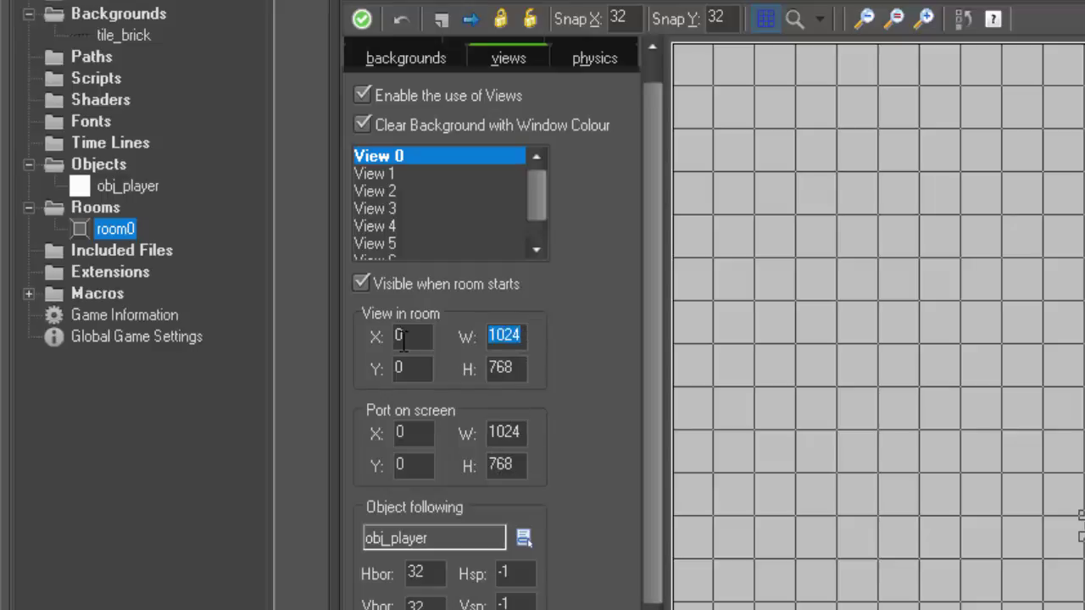
type("512")
key("Tab")
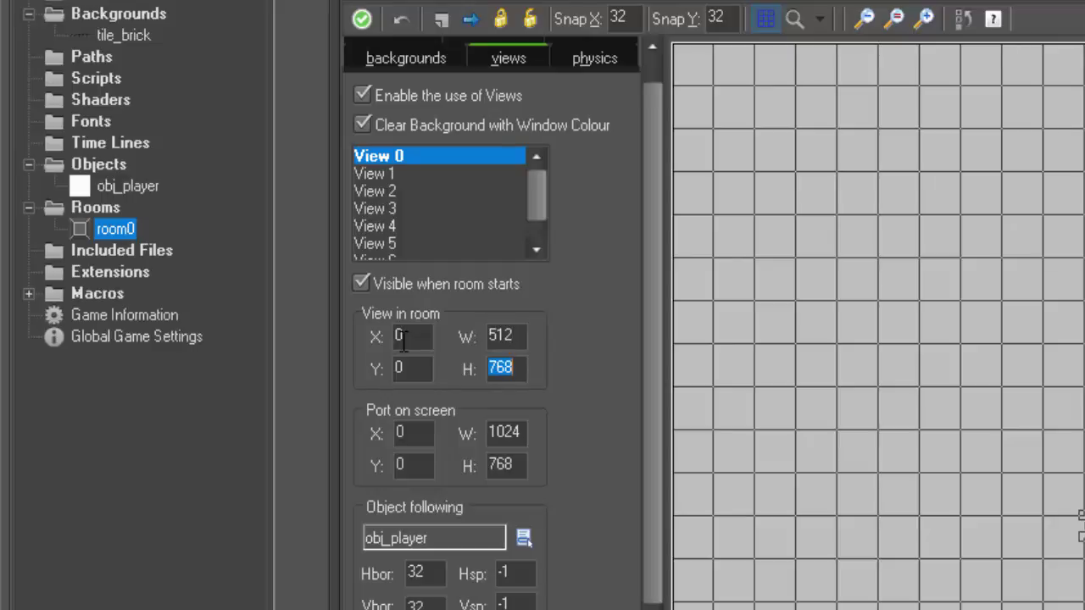
type("384")
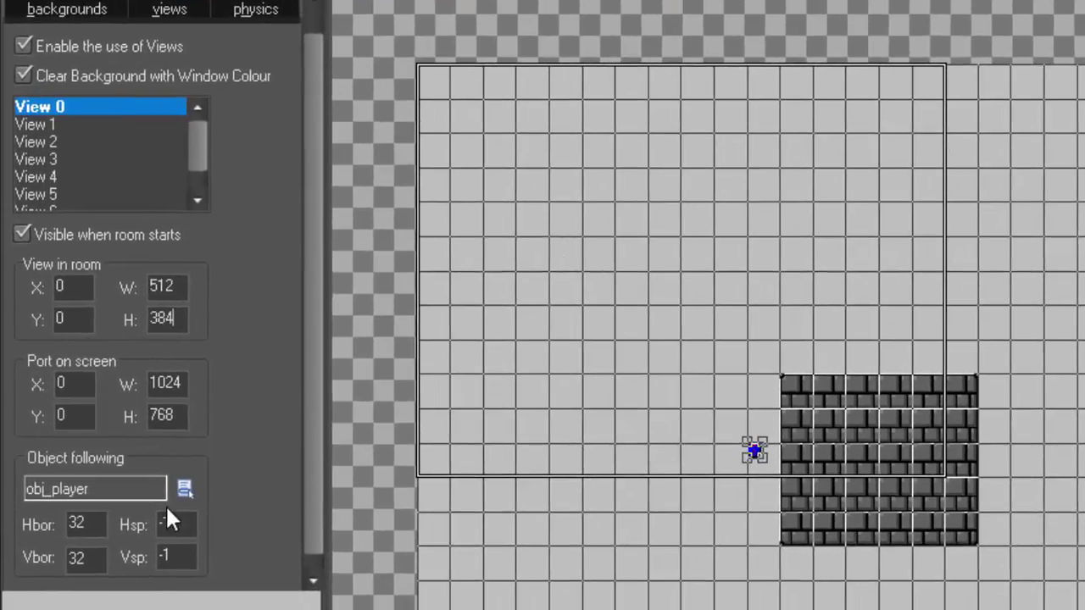
Set the view's horizontal border to 256 and vertical border to 192.
scroll(174, 508, "down", 1)
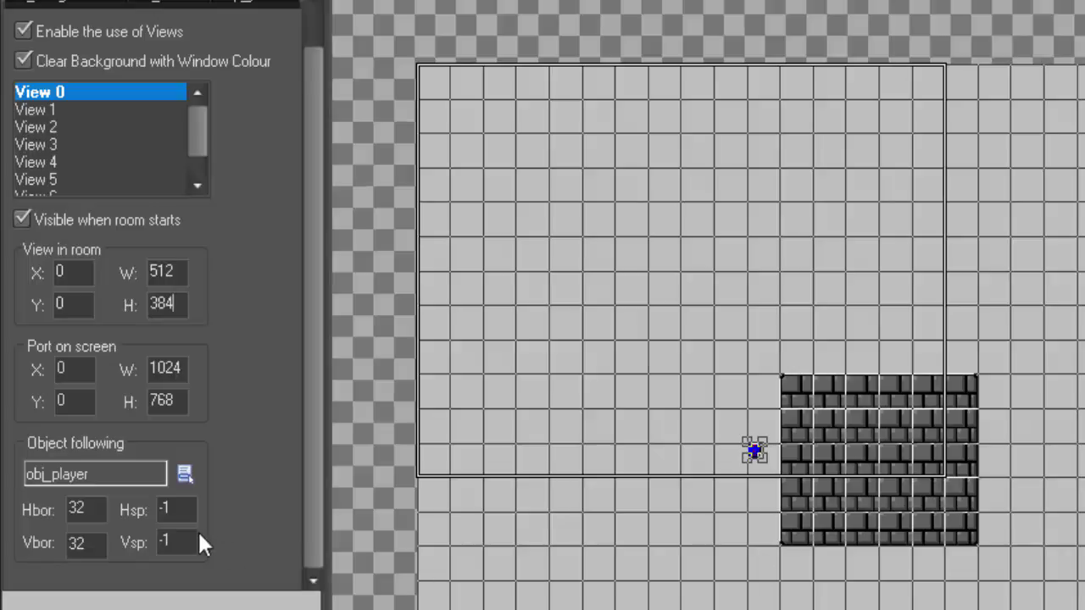
double_click(99, 509)
type("256")
key("Tab")
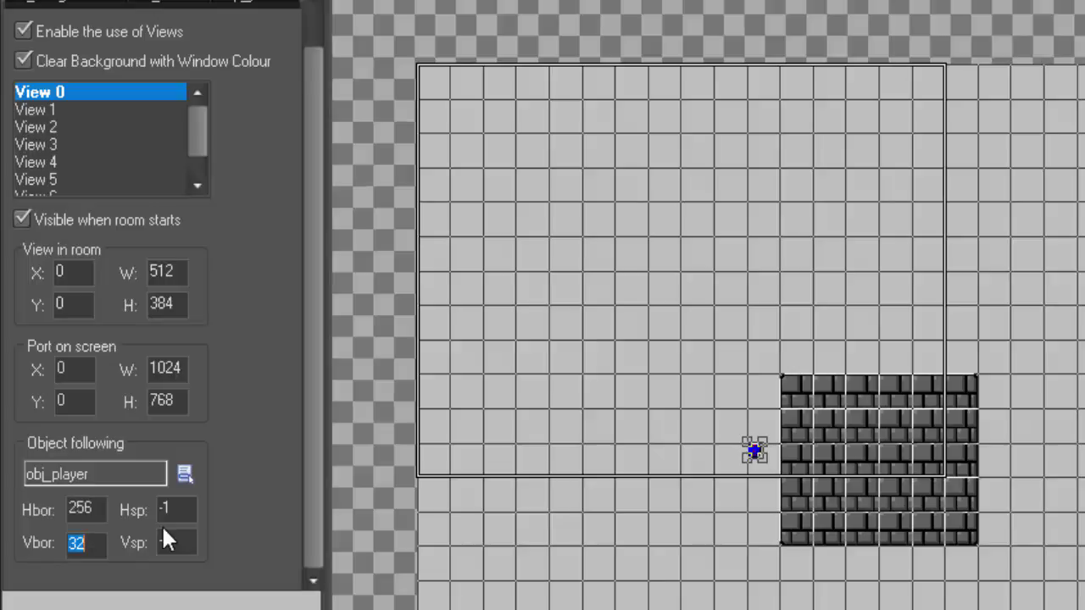
type("192")
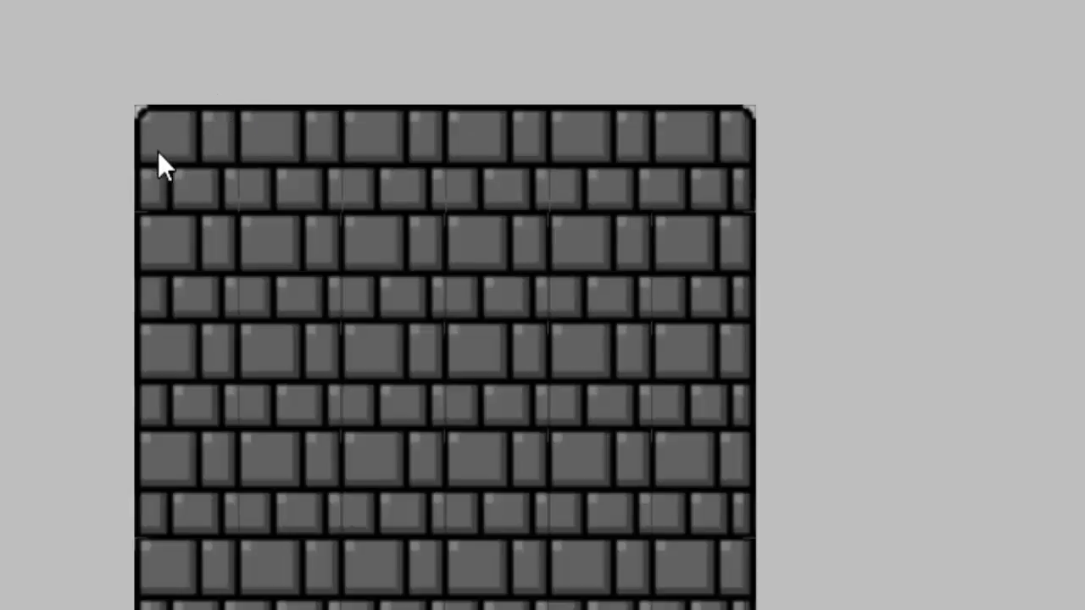
Move around the brick area in the running game to watch the view scroll.
scroll(256, 217, "right", 3)
scroll(259, 232, "down", 3)
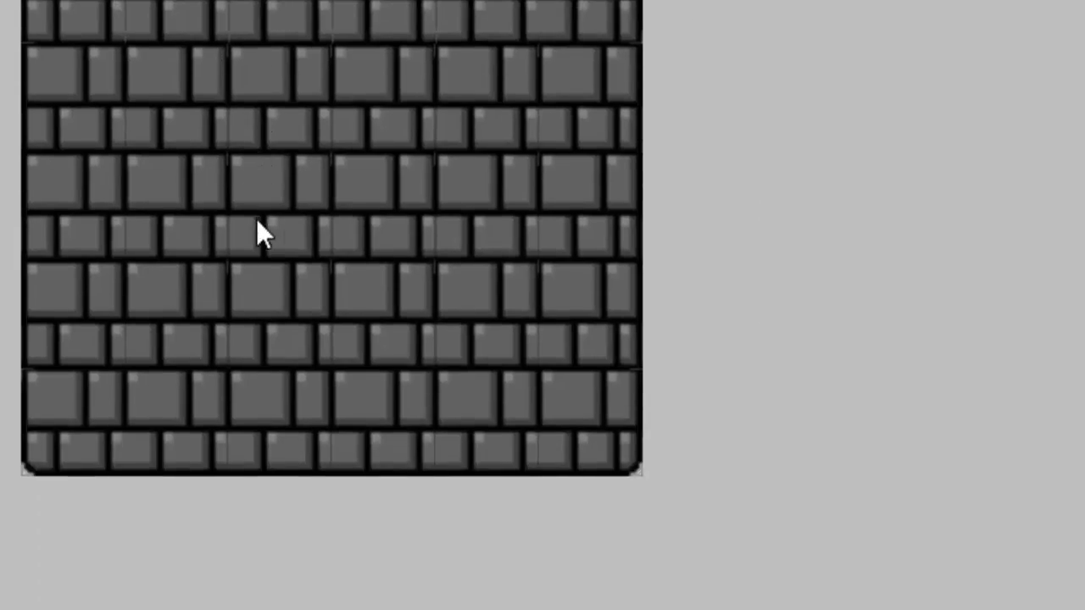
scroll(260, 195, "left", 4)
scroll(398, 135, "left", 3)
scroll(402, 138, "down", 3)
scroll(407, 136, "right", 3)
scroll(412, 134, "up", 2)
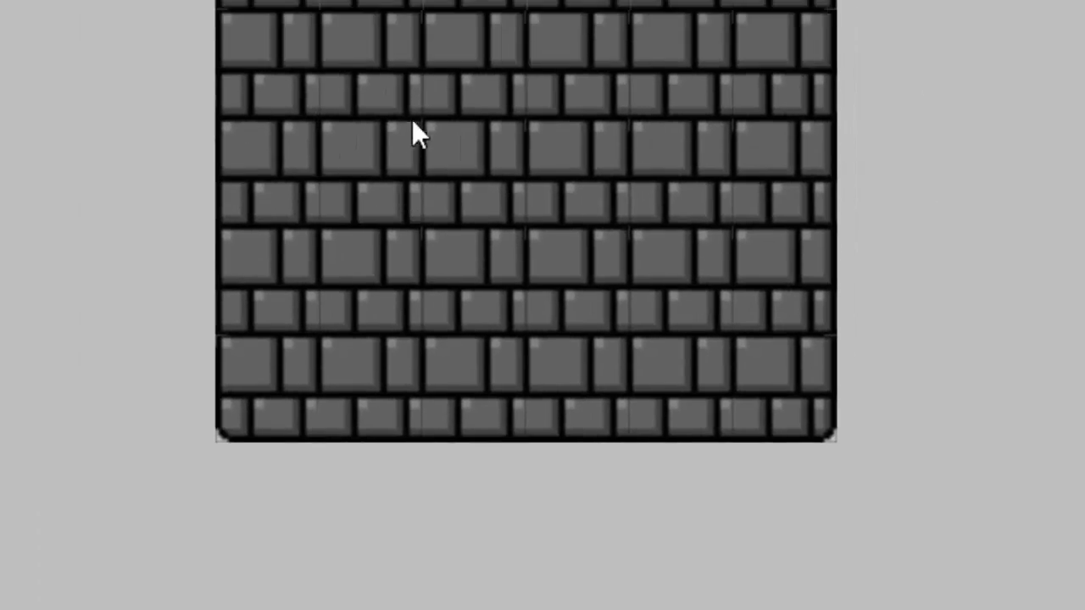
scroll(428, 68, "up", 3)
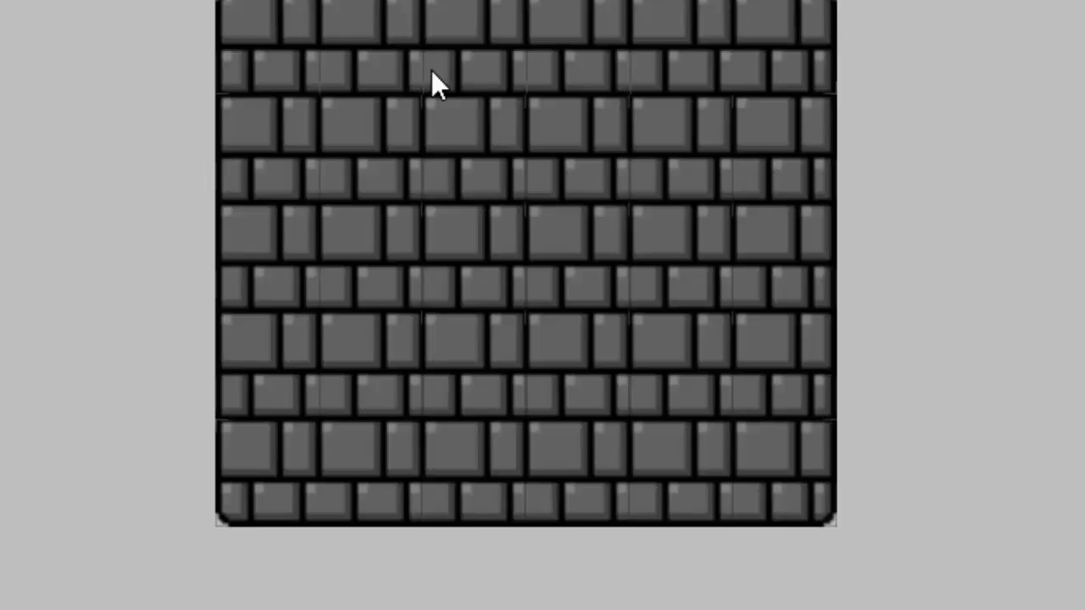
scroll(479, 68, "left", 3)
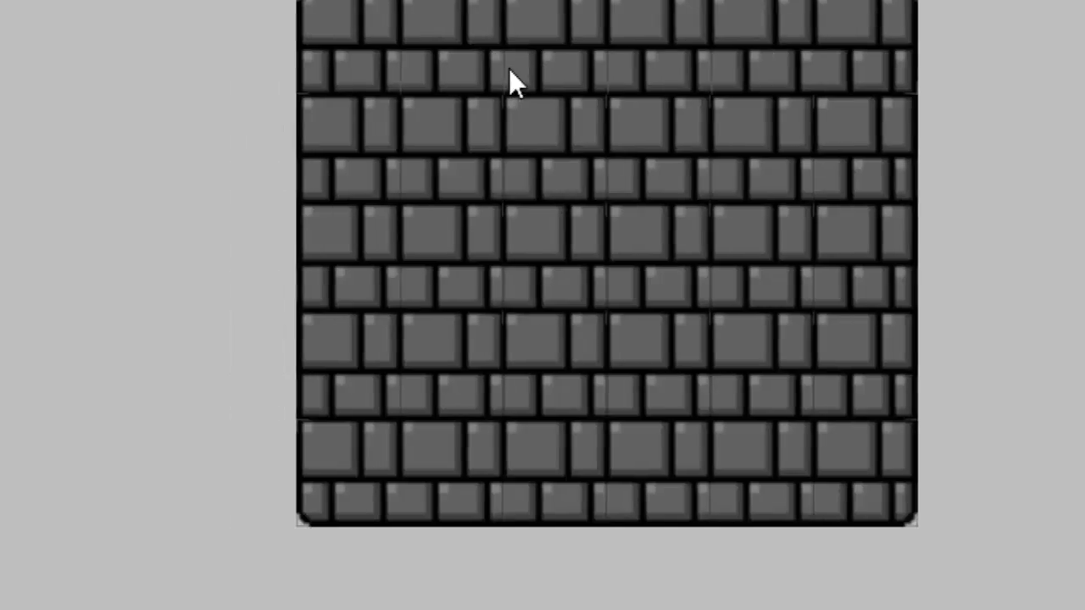
scroll(483, 85, "right", 2)
scroll(457, 98, "right", 4)
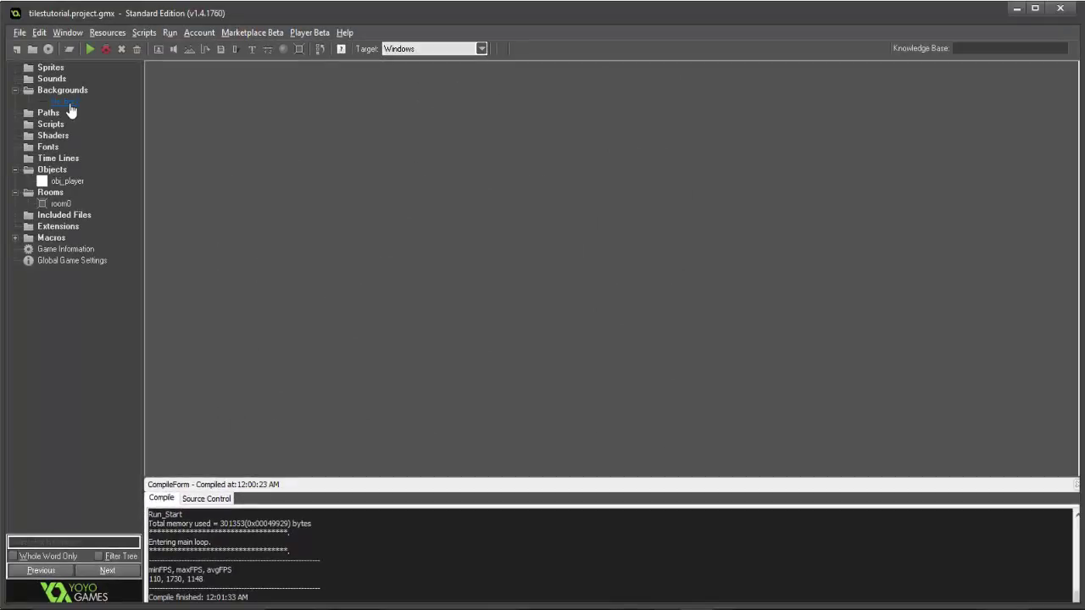
Inspect tile_brick's strip zoomed in the image editor, then close the editor and background properties.
double_click(68, 102)
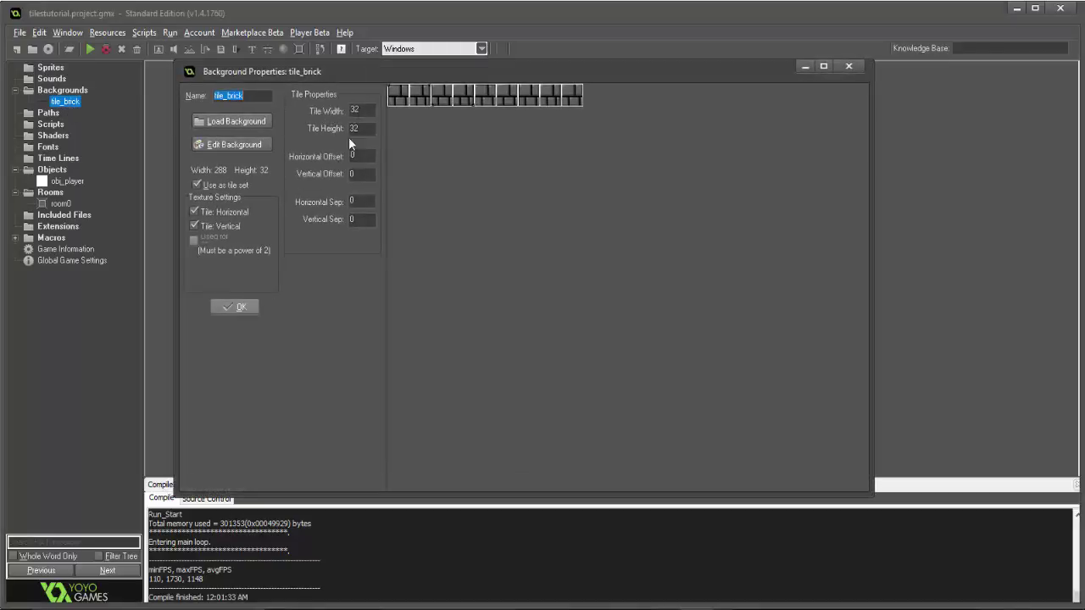
left_click(237, 145)
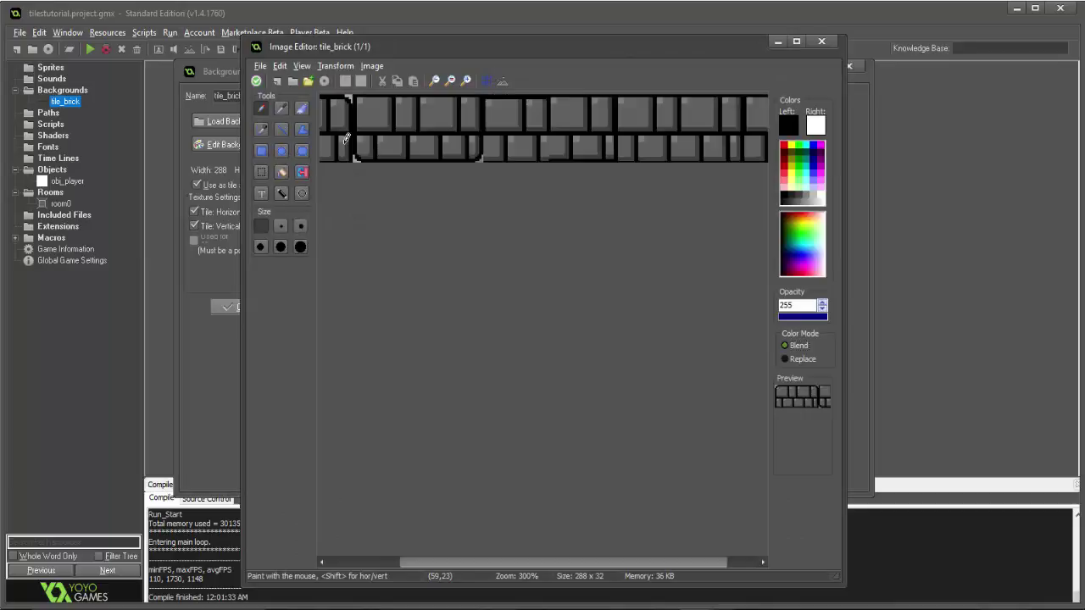
scroll(348, 139, "up", 2)
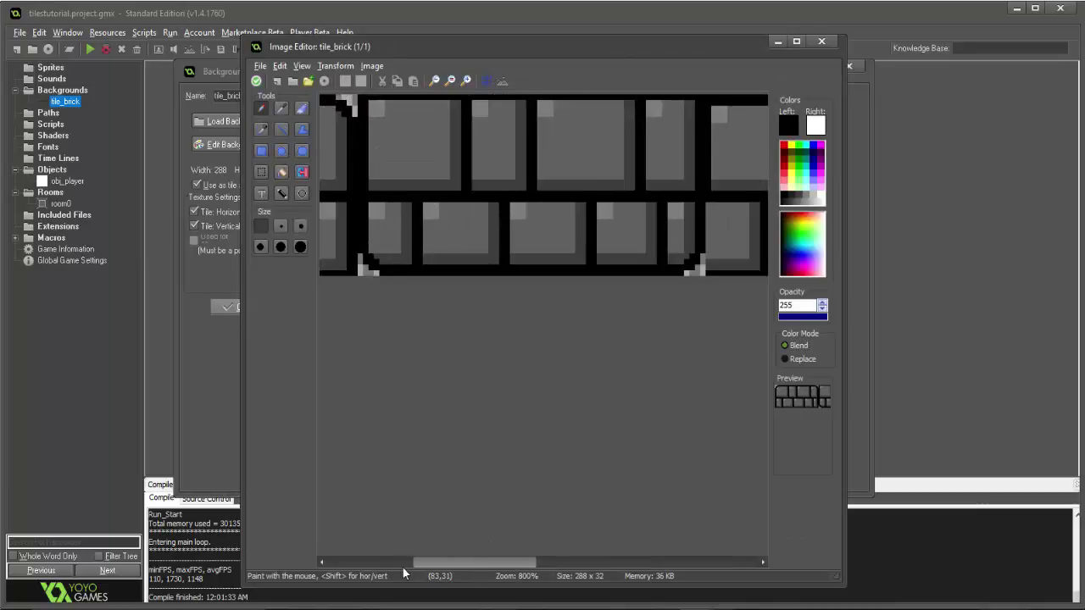
left_click_drag(442, 566, 314, 537)
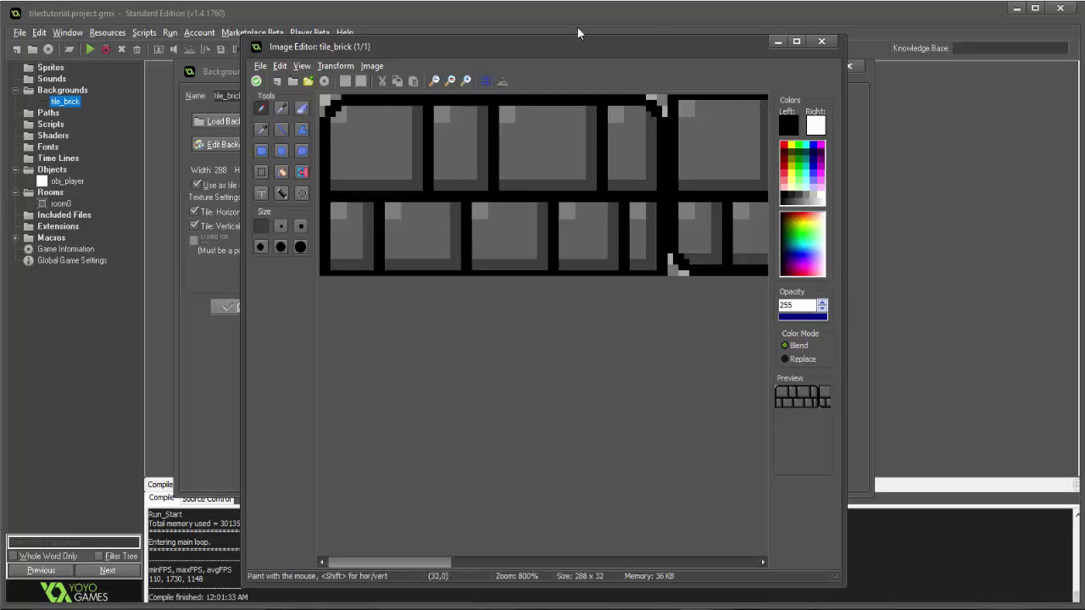
left_click(257, 81)
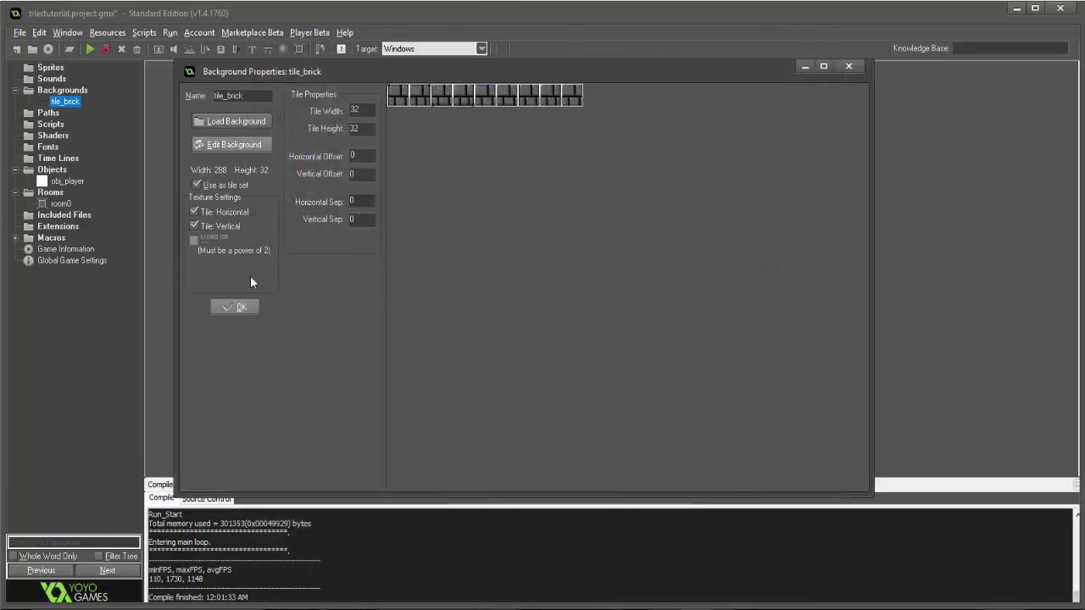
left_click(249, 305)
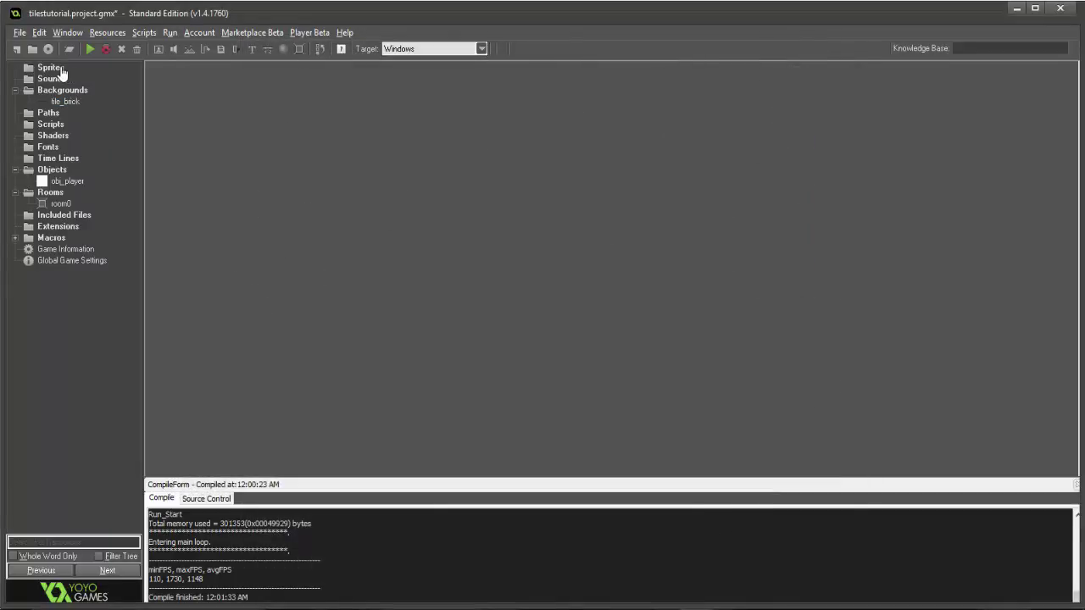
Create sprite0 and start building it from a strip image.
right_click(60, 70)
left_click(65, 78)
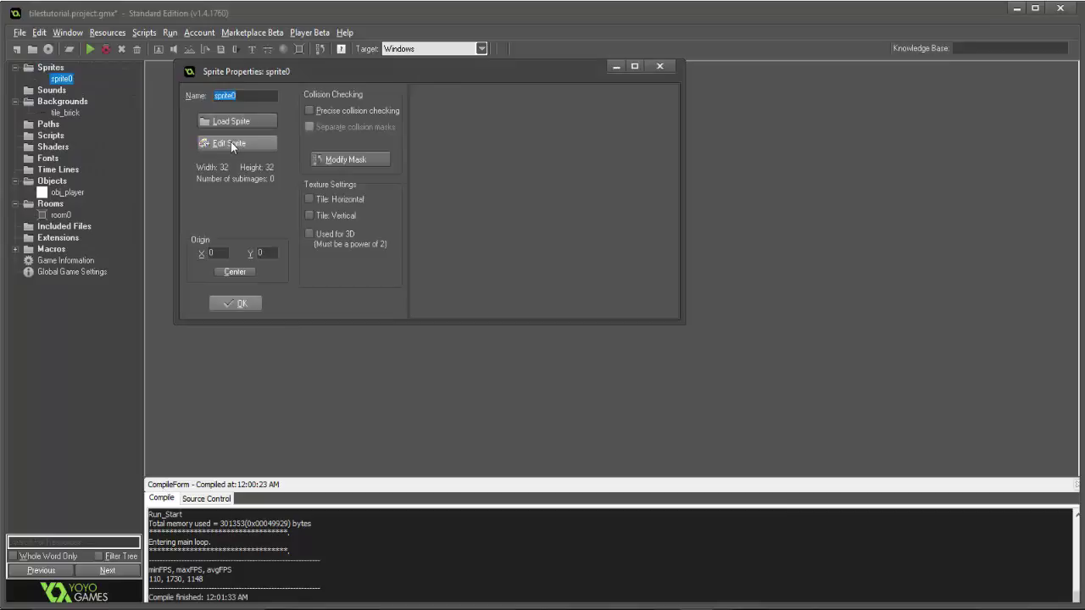
left_click(231, 142)
left_click(333, 96)
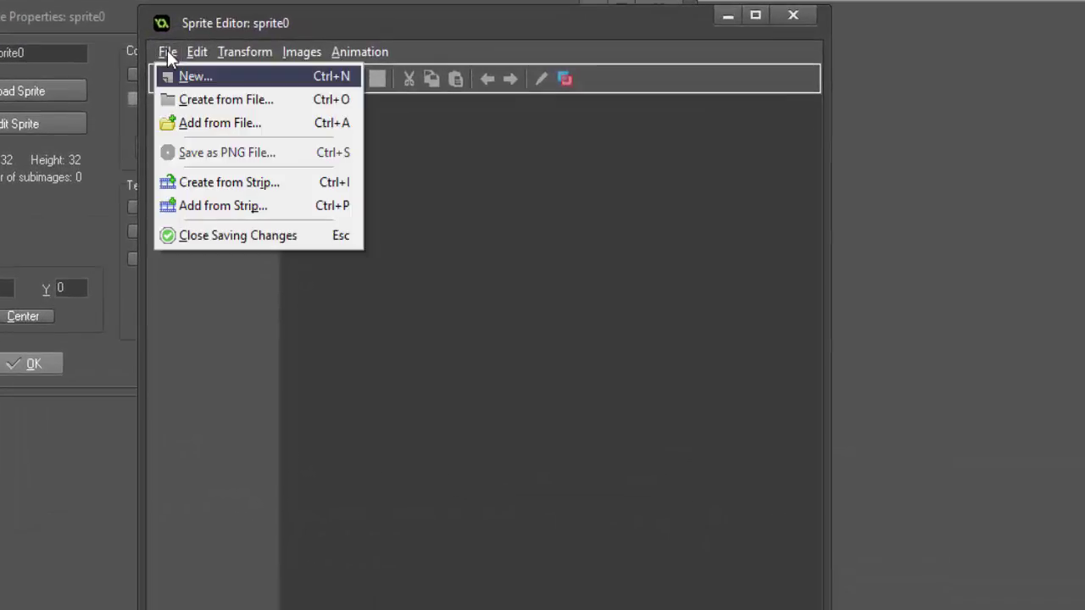
left_click(225, 181)
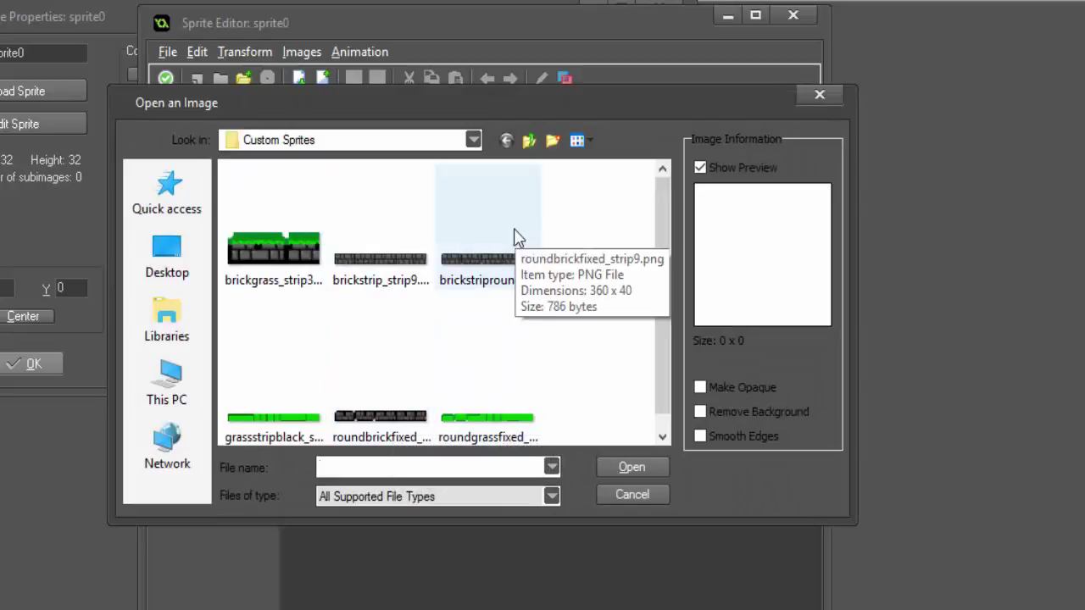
Load the rounded brick strip as 9 images, 9 per row, at 32x32.
double_click(514, 238)
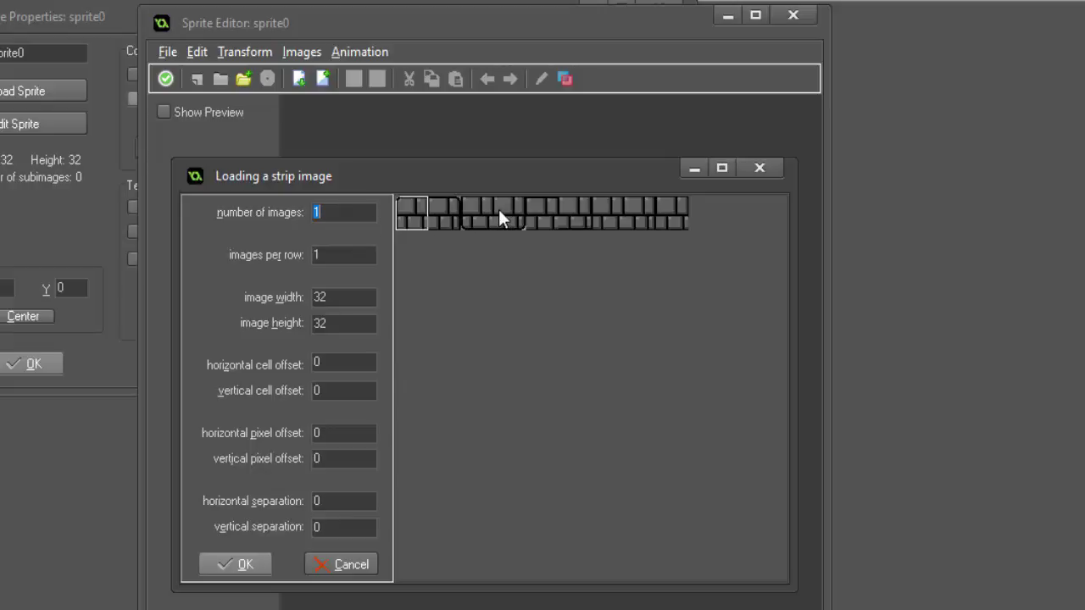
type("9")
key("Tab")
type("9")
key("Tab")
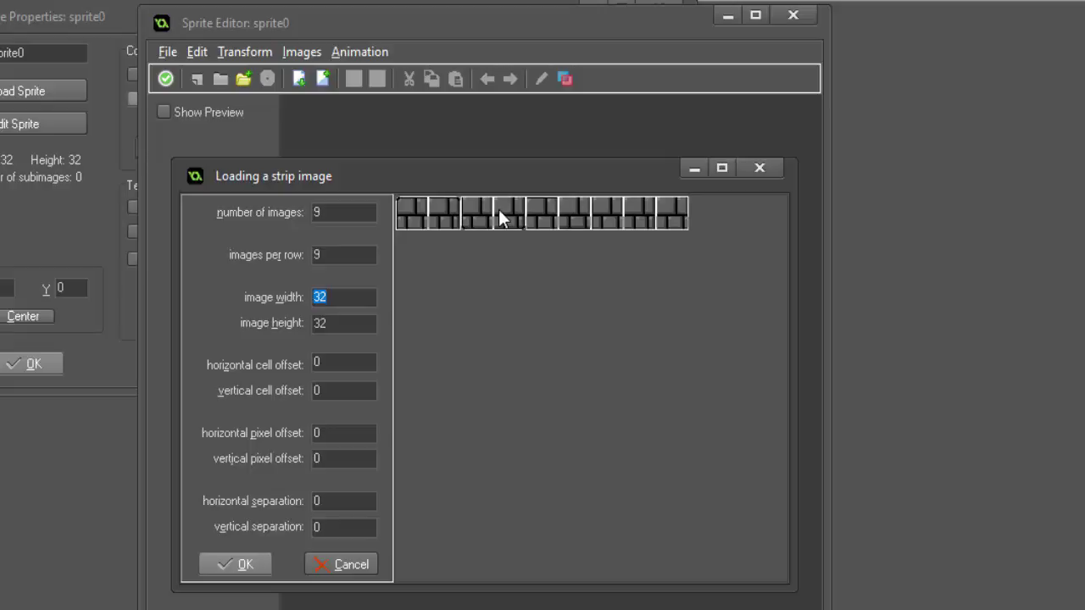
key("Tab")
left_click(252, 560)
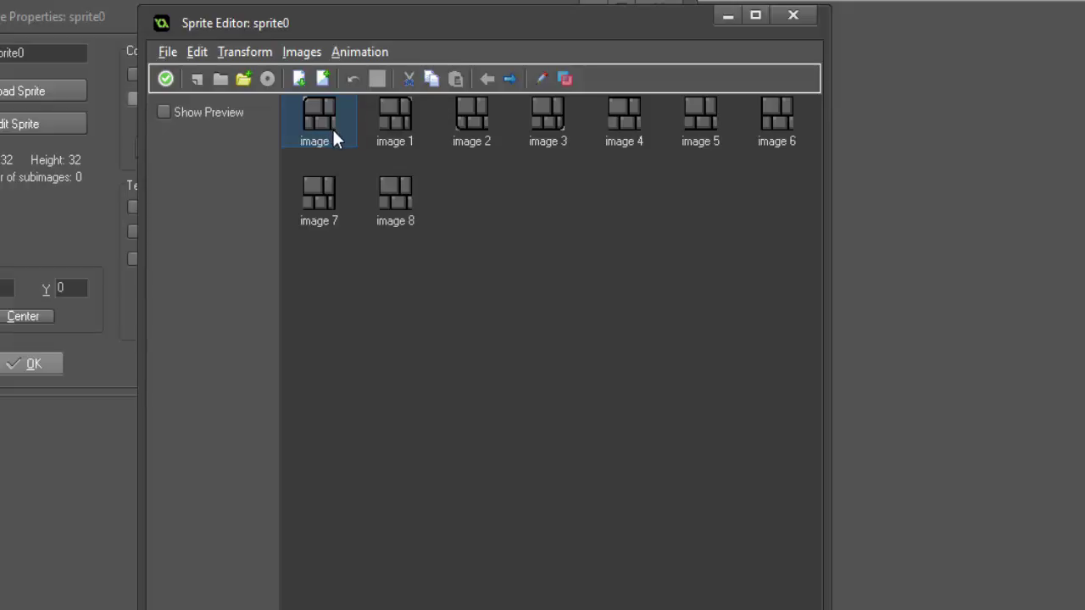
Inspect sprite0's image 0 in the image editor, then return to the frames.
double_click(330, 120)
scroll(342, 130, "up", 5)
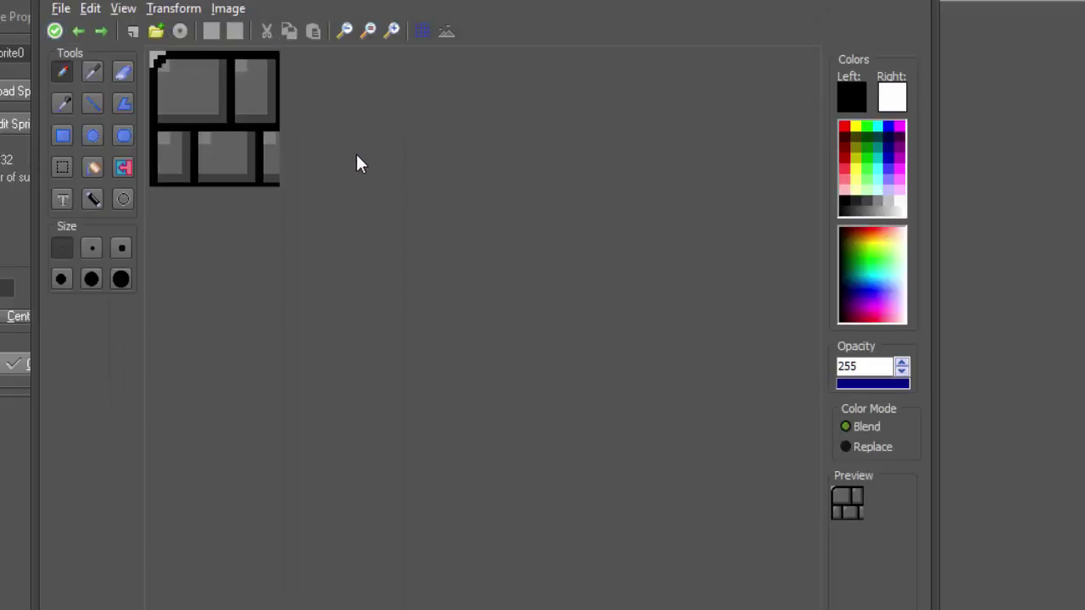
scroll(373, 174, "up", 1)
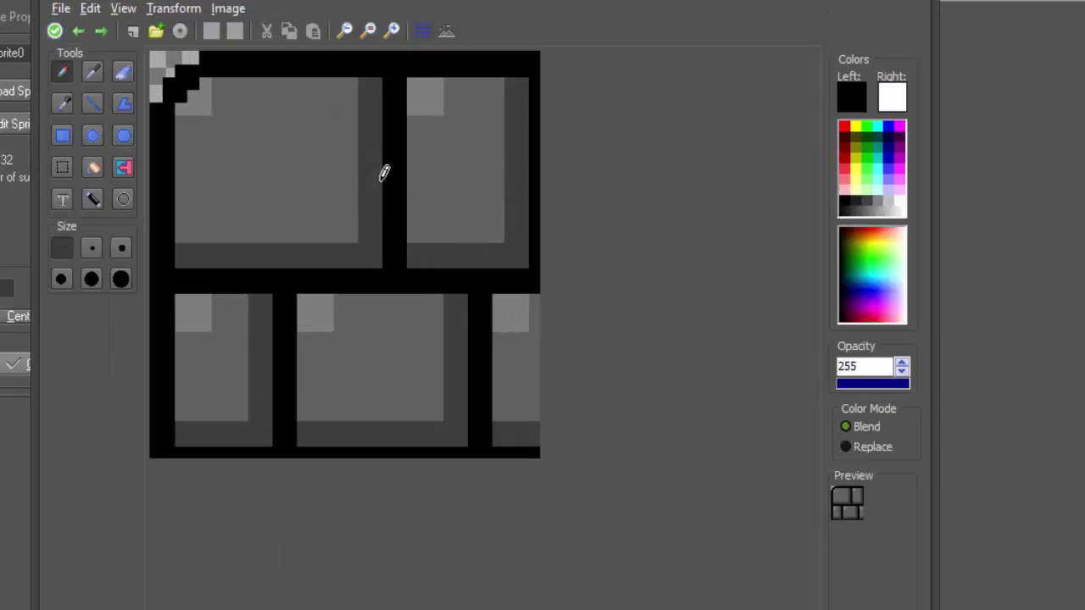
left_click(54, 33)
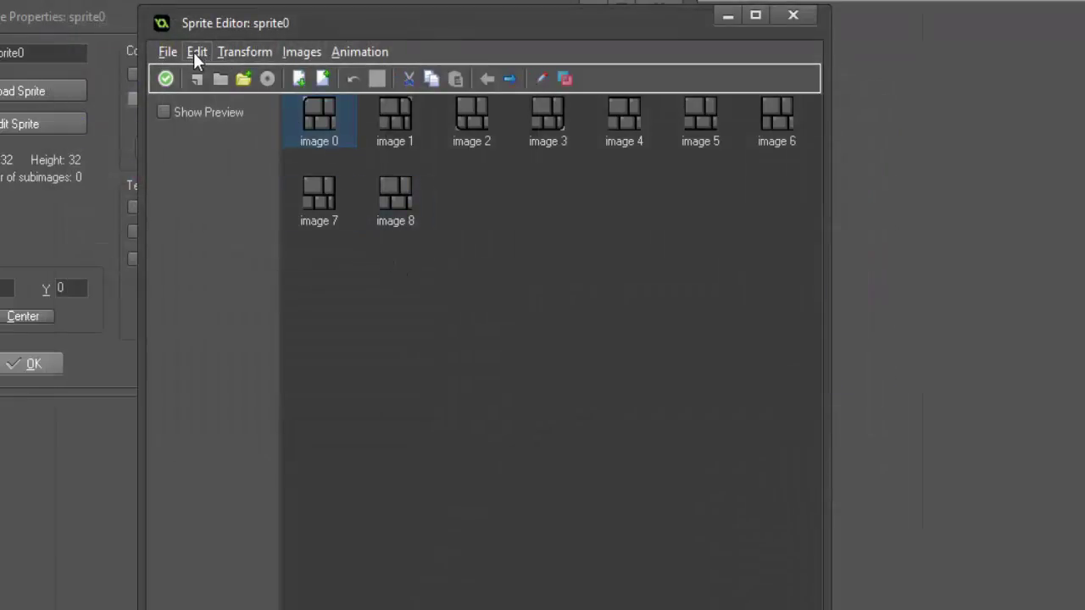
Resize every frame's canvas to 40 pixels wide keeping aspect ratio, then open image 0.
left_click(254, 52)
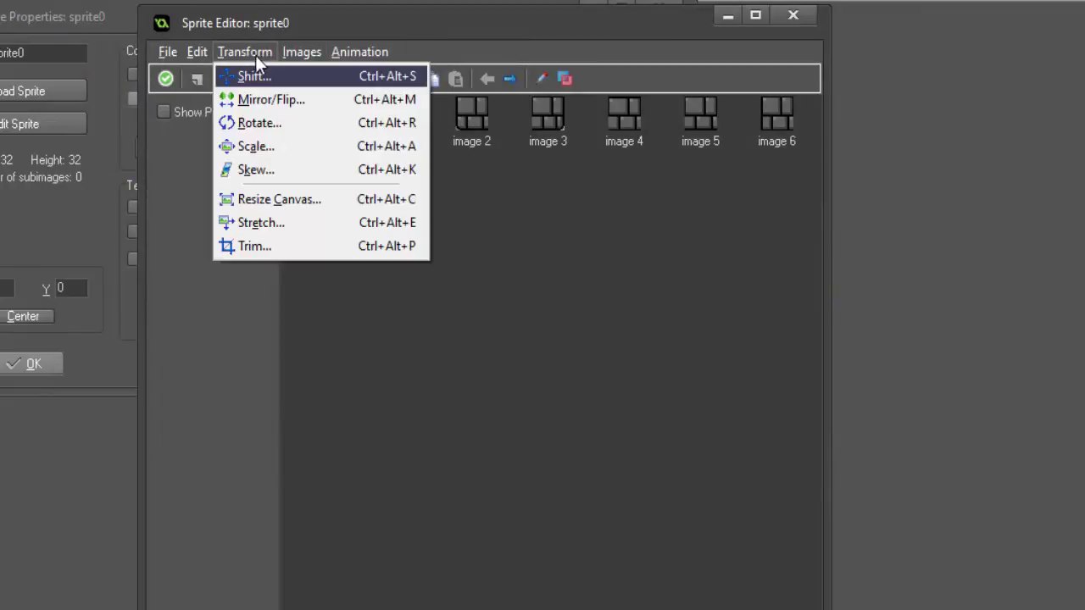
left_click(279, 200)
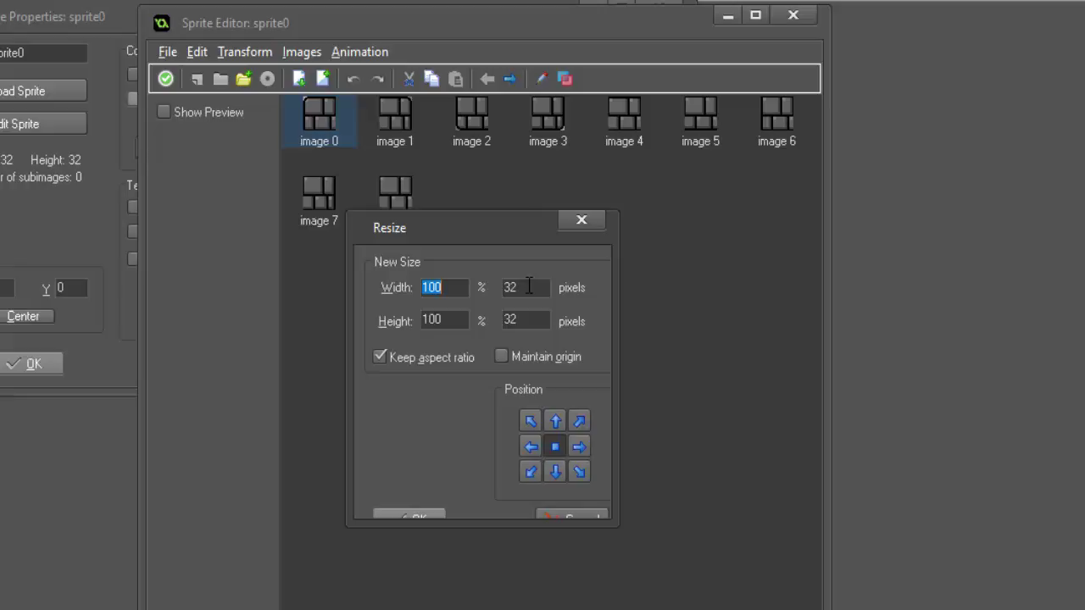
left_click_drag(529, 286, 476, 280)
type("40")
key("Return")
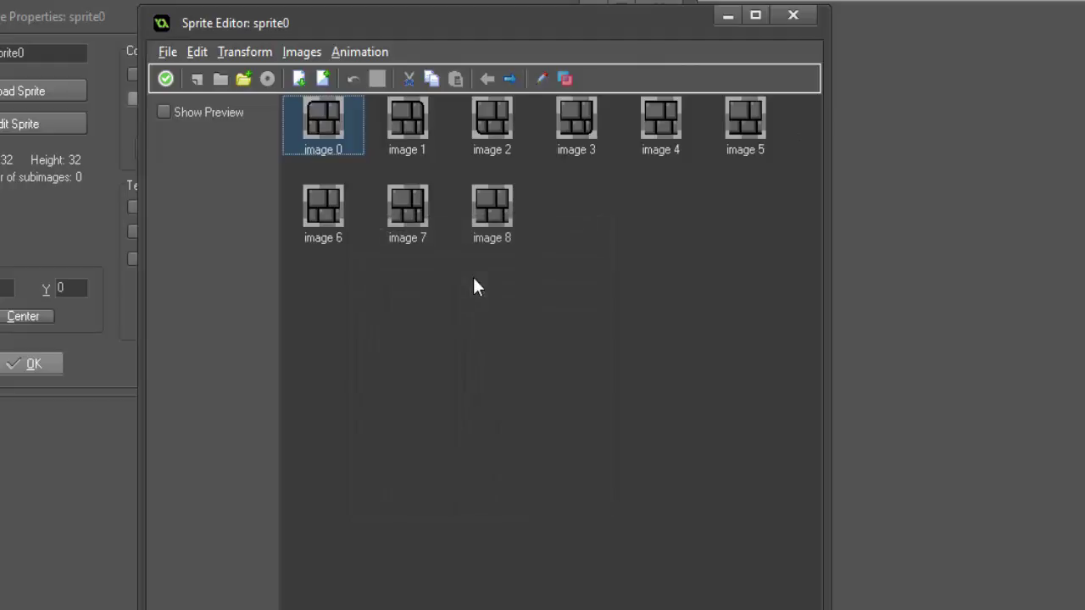
double_click(338, 124)
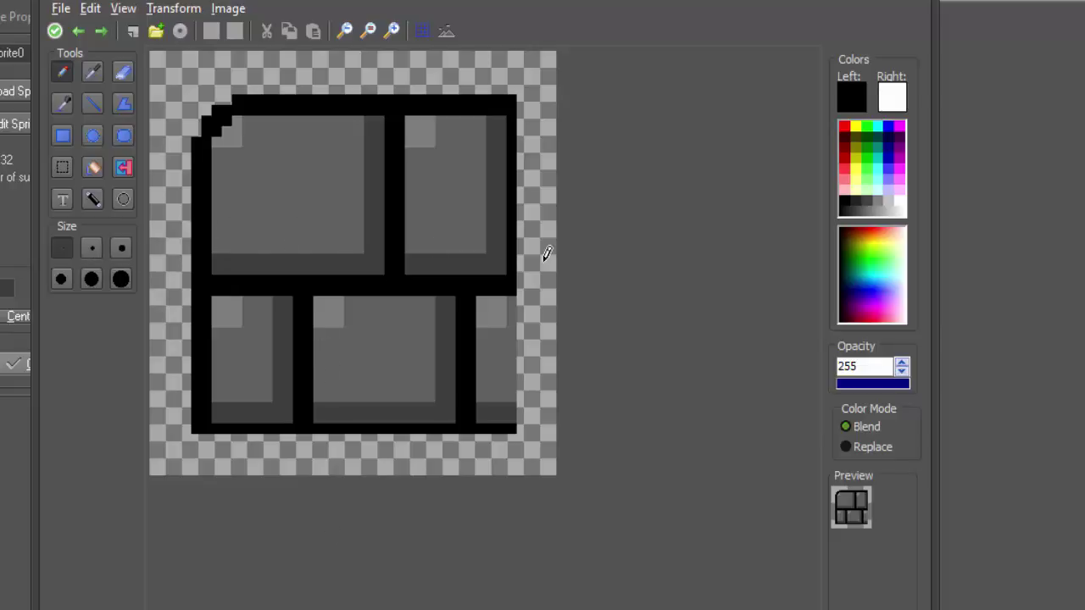
scroll(227, 190, "up", 1)
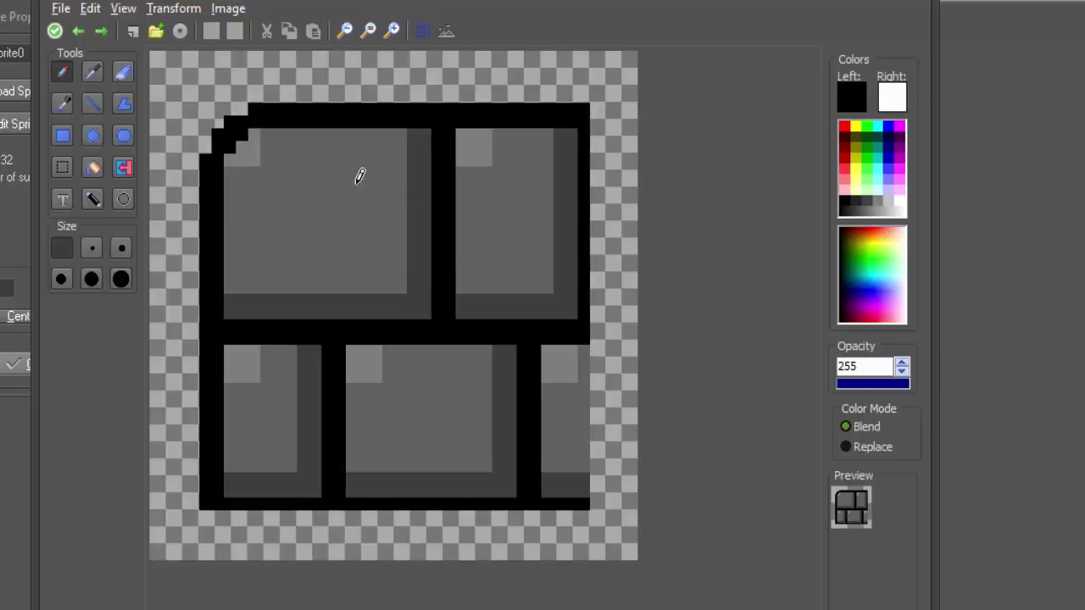
Turn on the pixel grid and extend the mortar lines out to the tile's left, top, right and bottom edges.
left_click(424, 33)
scroll(769, 194, "up", 1)
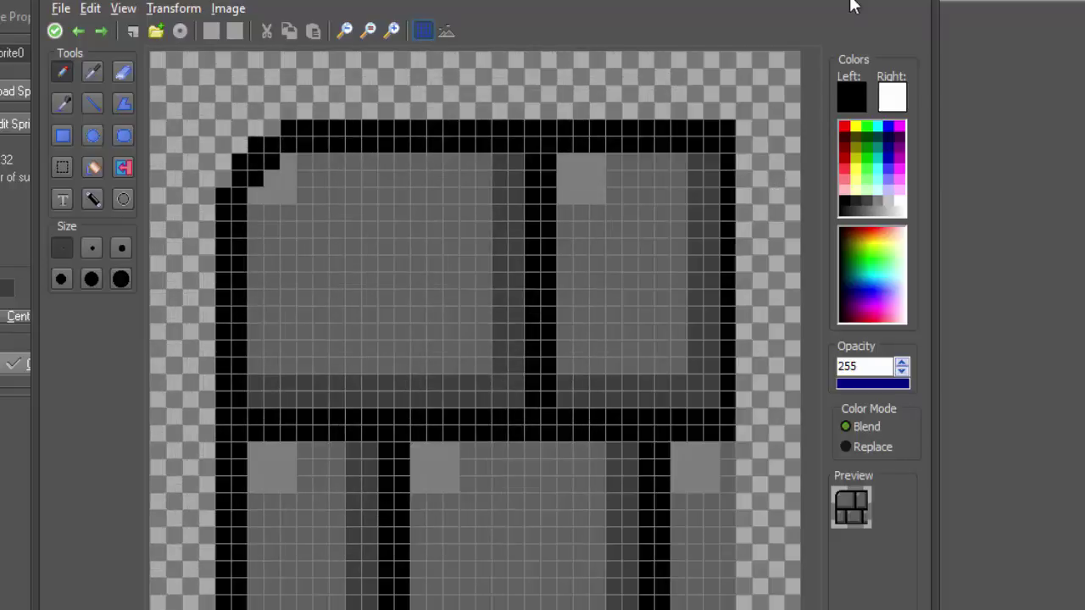
left_click_drag(812, 7, 818, 0)
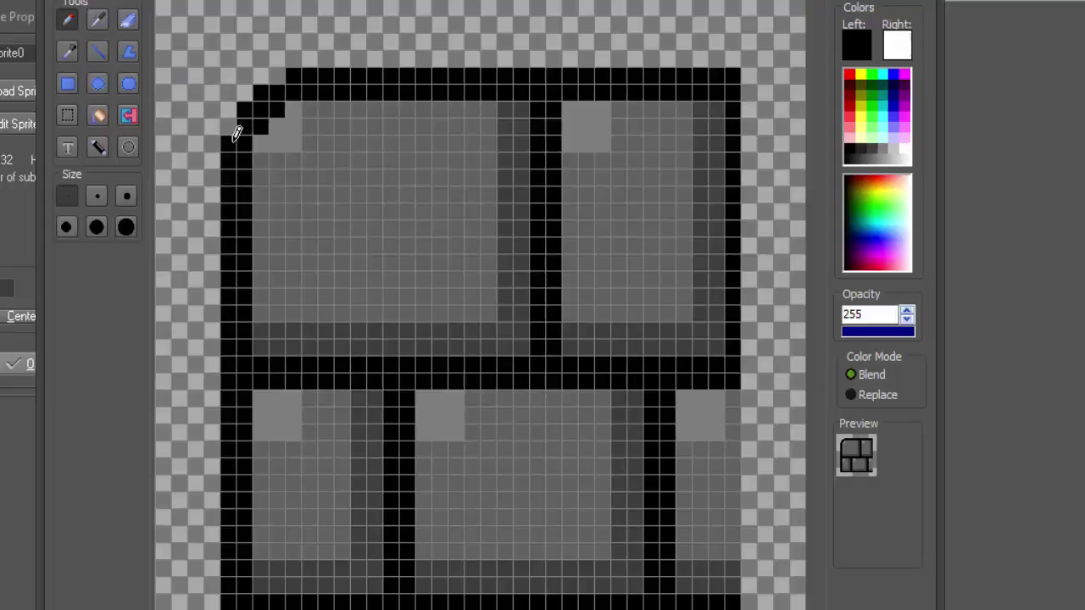
left_click_drag(224, 142, 151, 141)
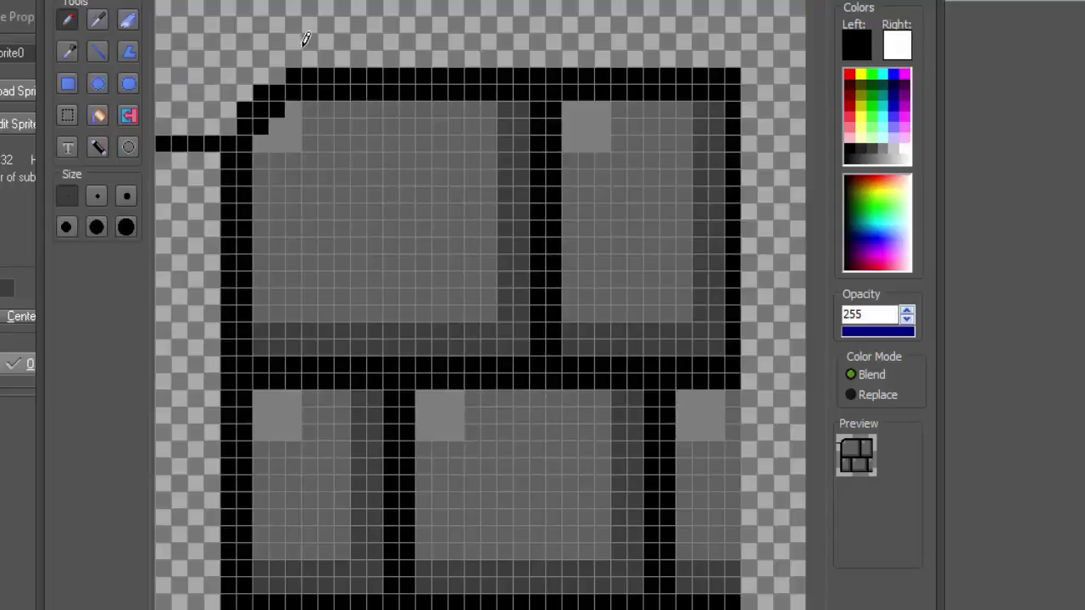
left_click_drag(295, 63, 294, 2)
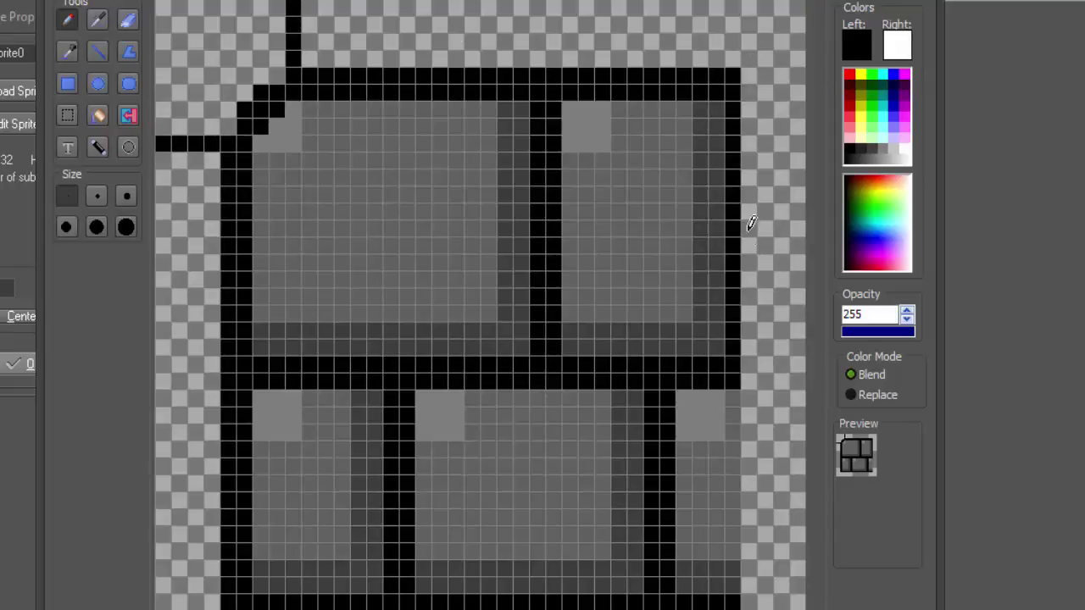
left_click_drag(744, 381, 803, 381)
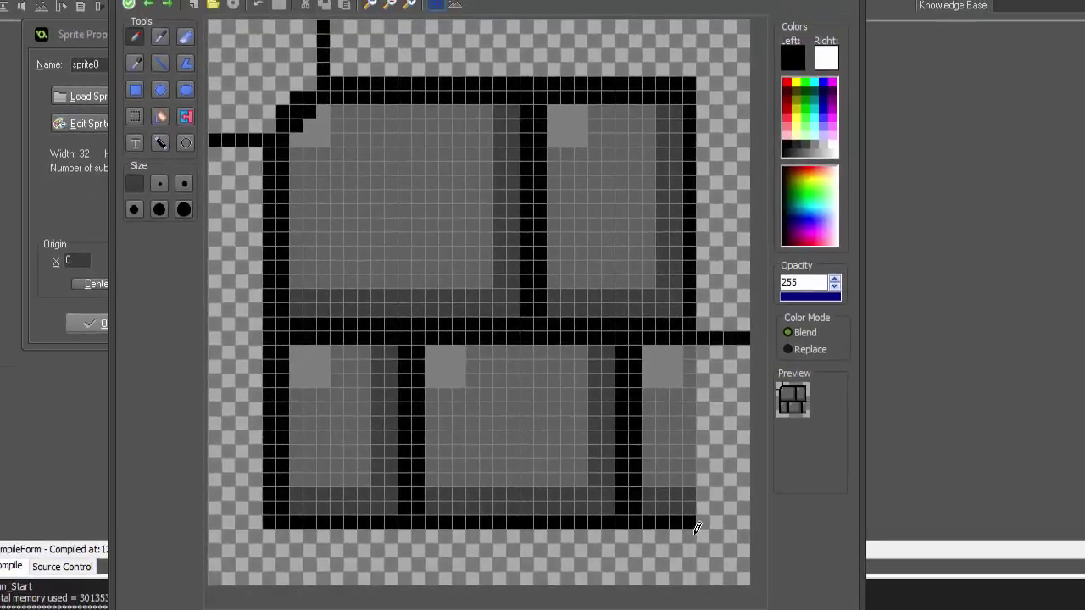
left_click_drag(694, 525, 678, 603)
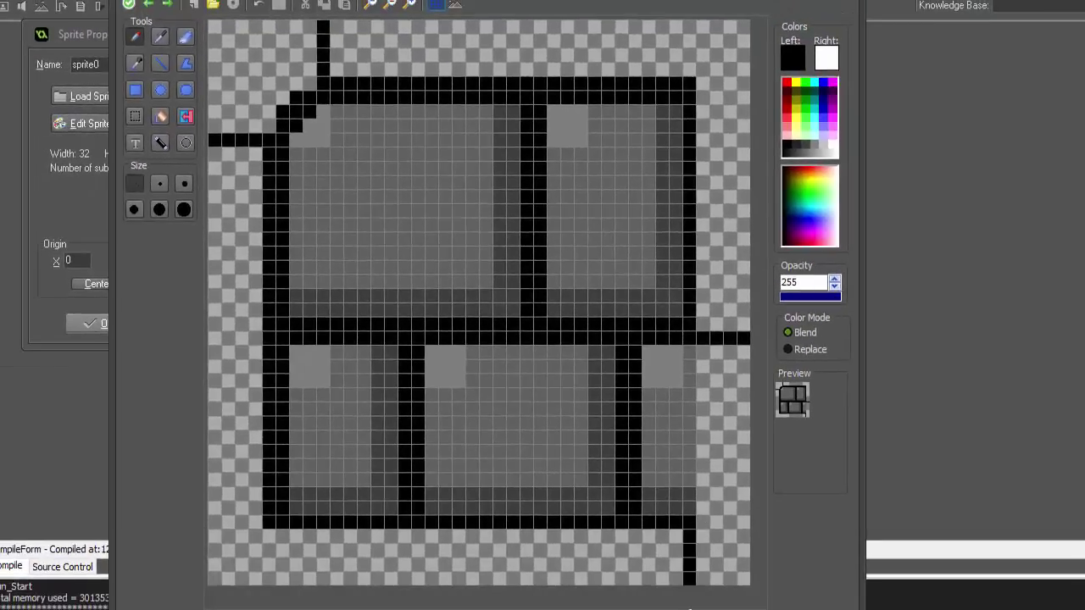
Flood-fill the padding along the left, bottom, top and right black.
left_click(155, 119)
left_click(250, 219)
left_click(464, 50)
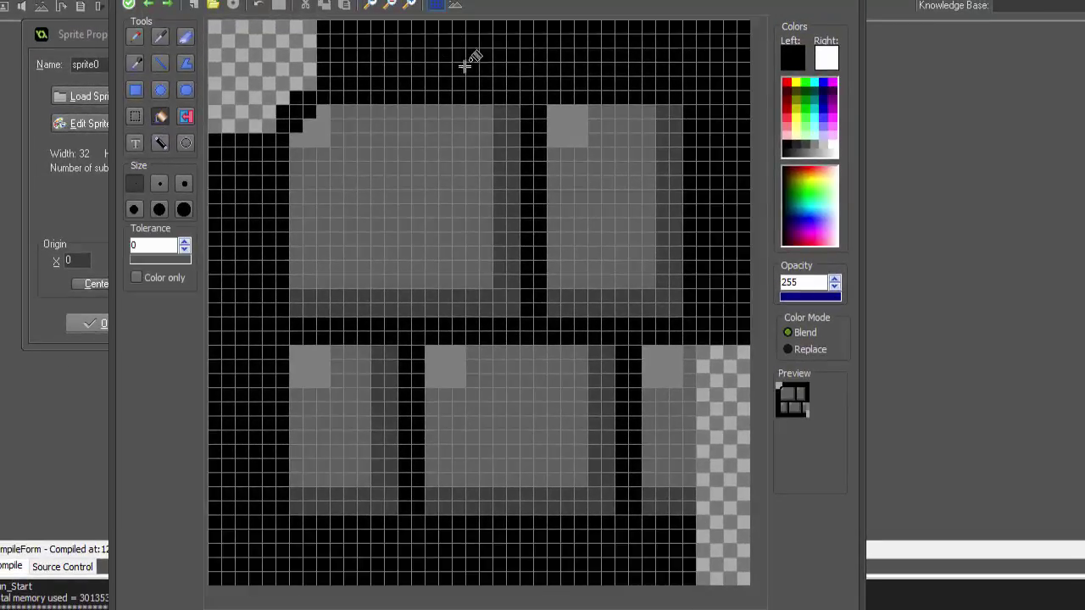
Pick the brick's dark grey and a lighter grey, then pencil the brick edge into the bottom-right cells.
left_click(135, 63)
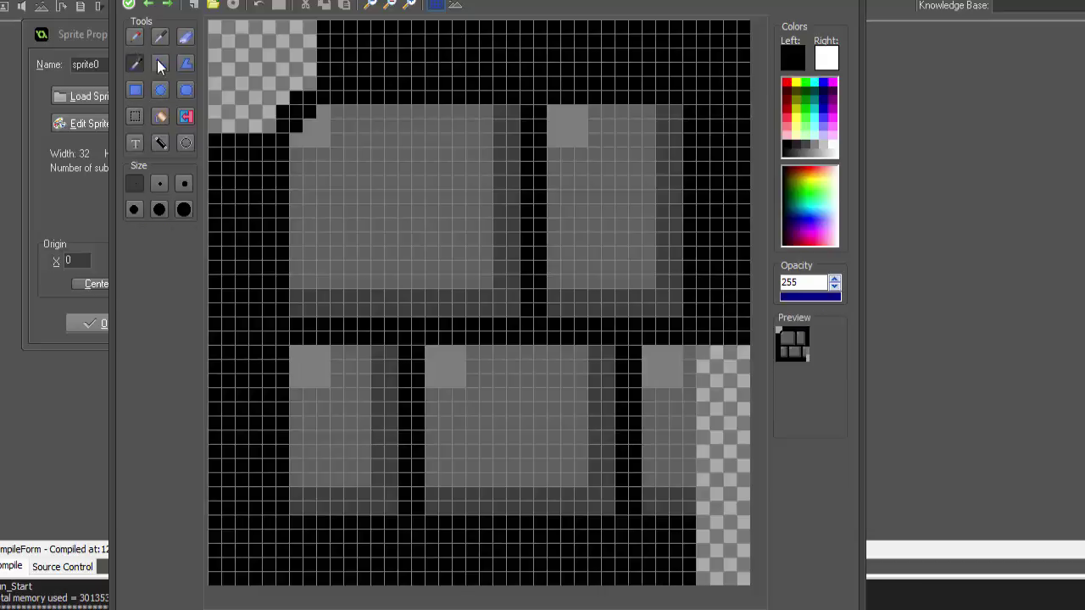
left_click(685, 463)
right_click(685, 451)
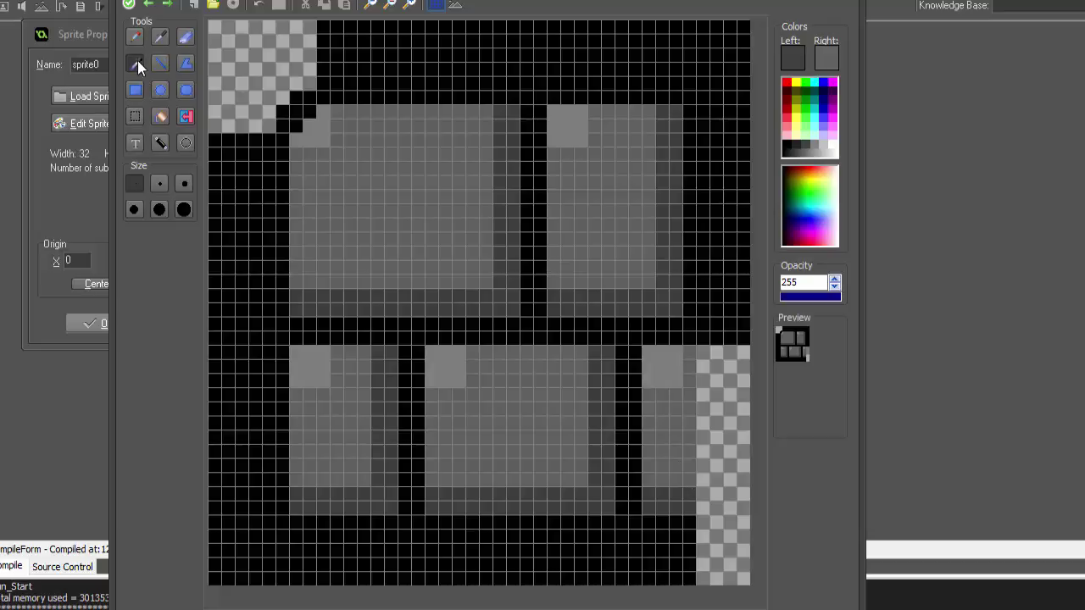
left_click(135, 36)
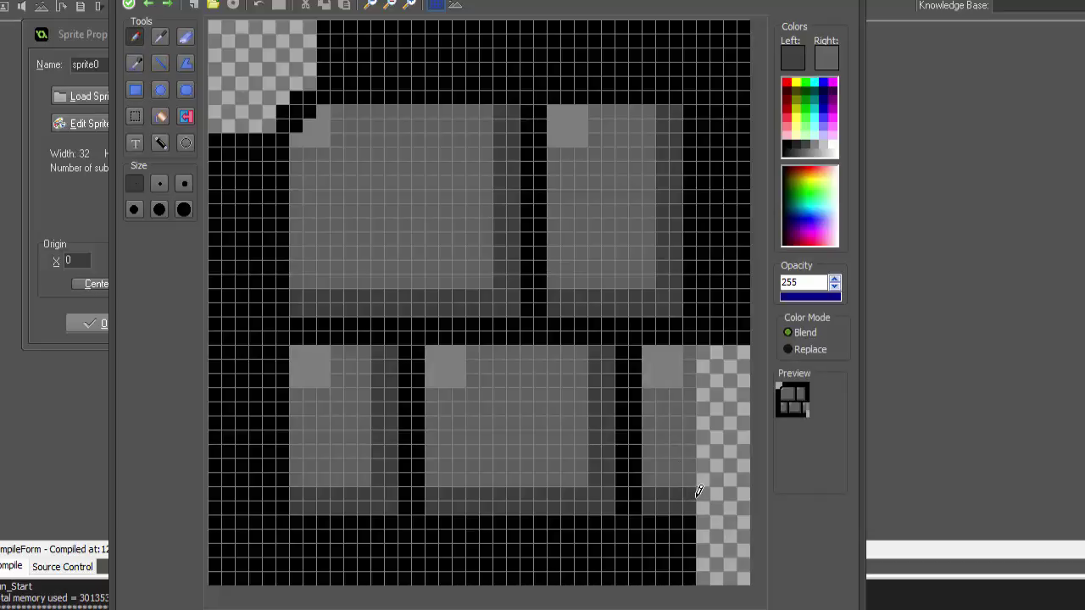
mouse_move(699, 492)
left_mouse_down()
mouse_move(769, 495)
mouse_move(705, 504)
mouse_move(765, 505)
left_mouse_up()
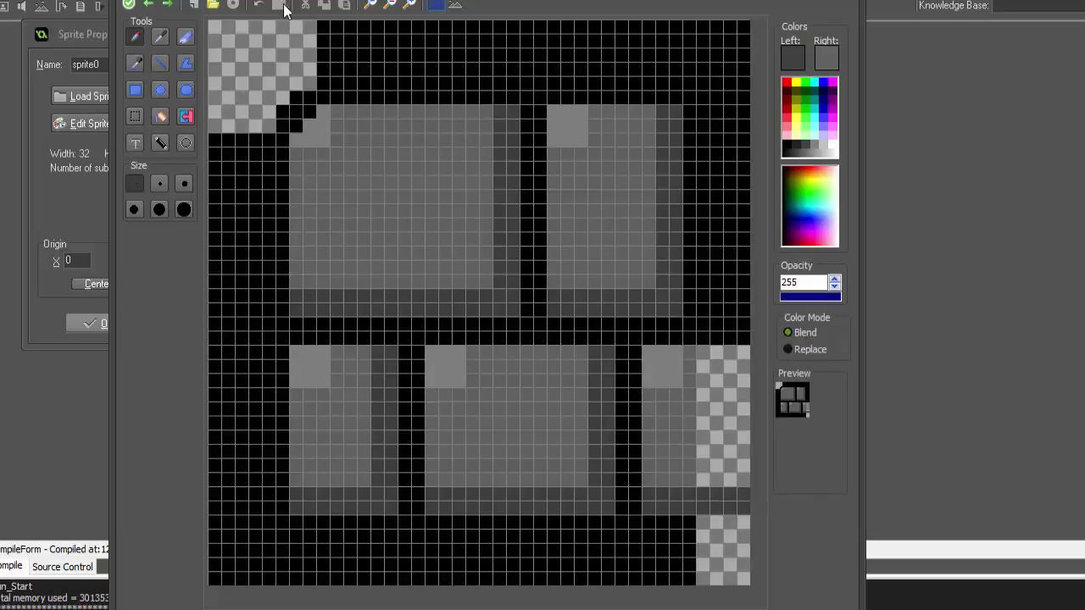
Fill the right transparent strip grey and the bottom-right corner black, using black sampled from the outline.
left_click(134, 62)
left_click(228, 109)
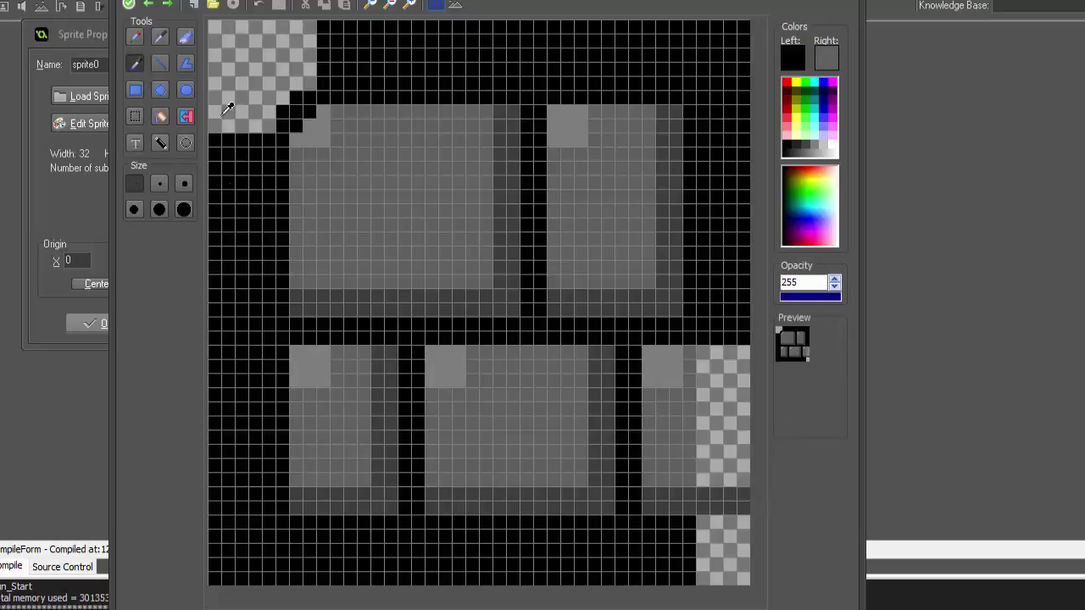
left_click(160, 116)
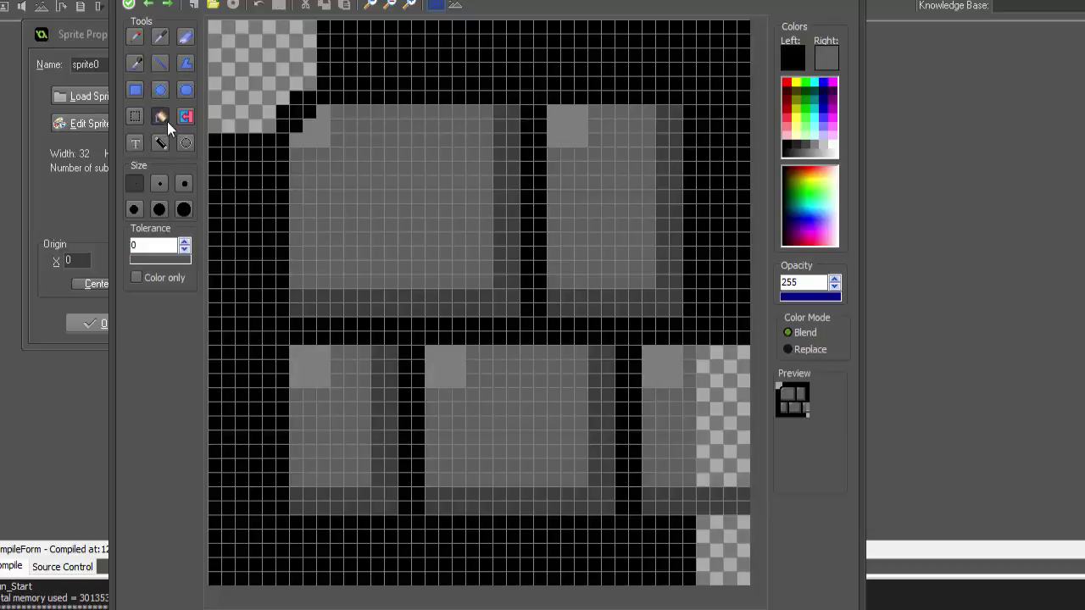
right_click(722, 421)
left_click(725, 529)
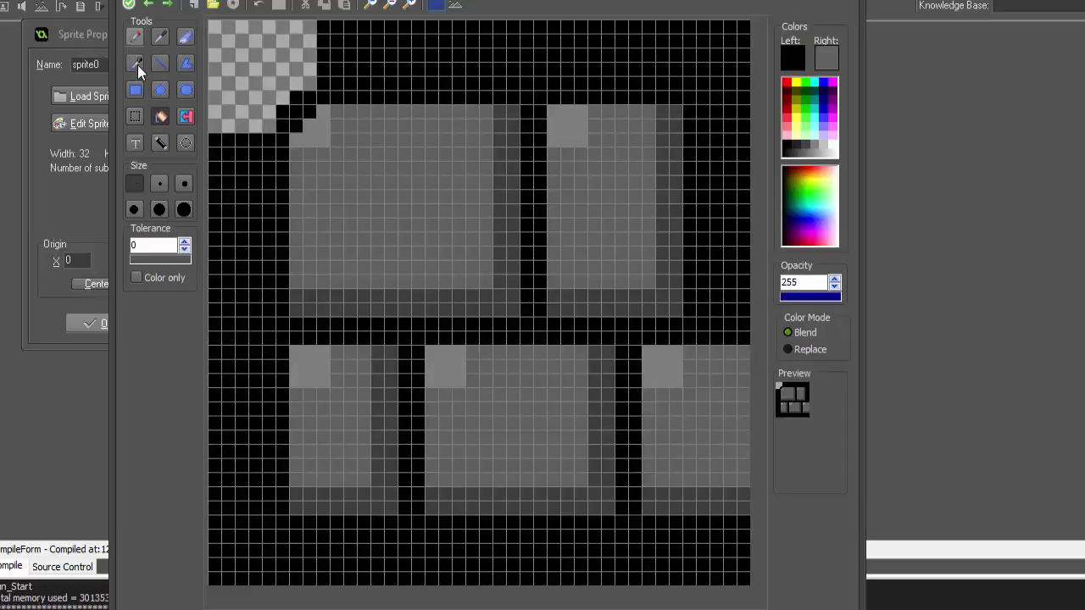
Select the padded brick area, then confirm the image editor, Sprite Editor and Sprite Properties, keeping nine 40x40 subimages.
left_click(135, 116)
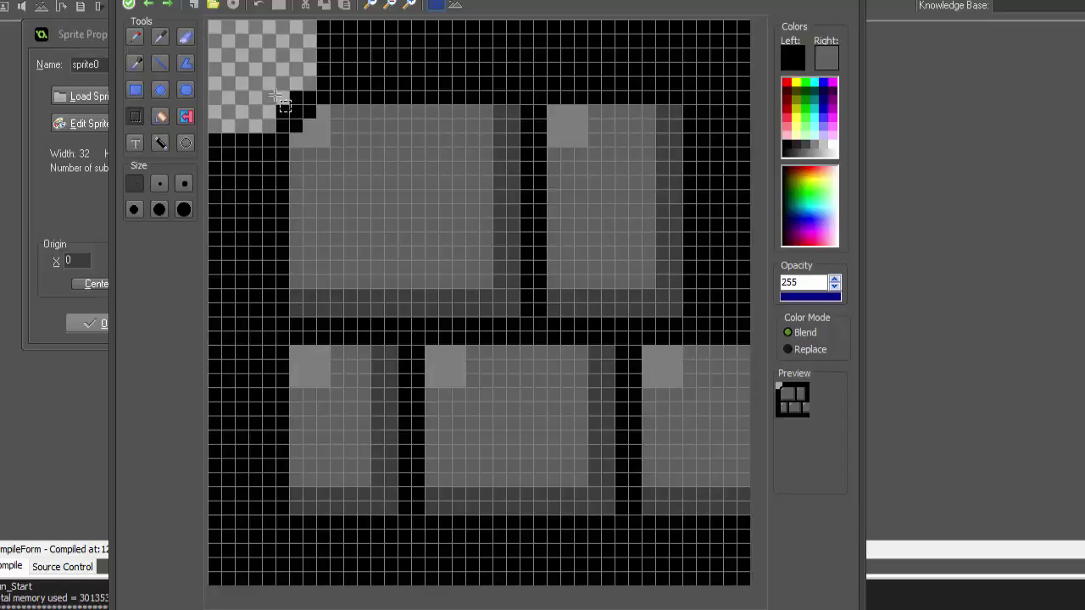
left_click_drag(269, 82, 719, 547)
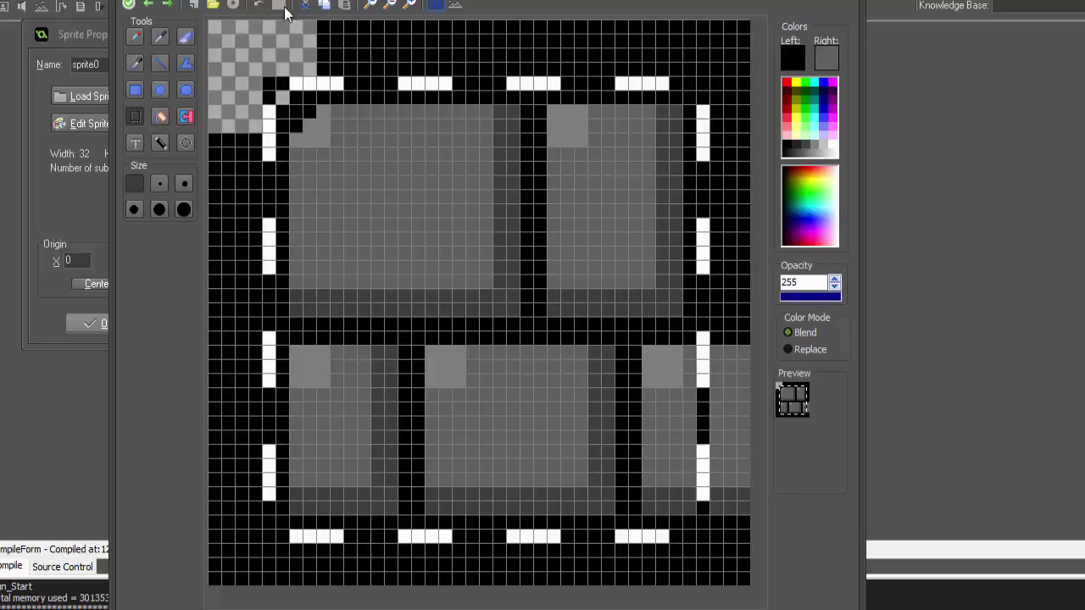
left_click(129, 5)
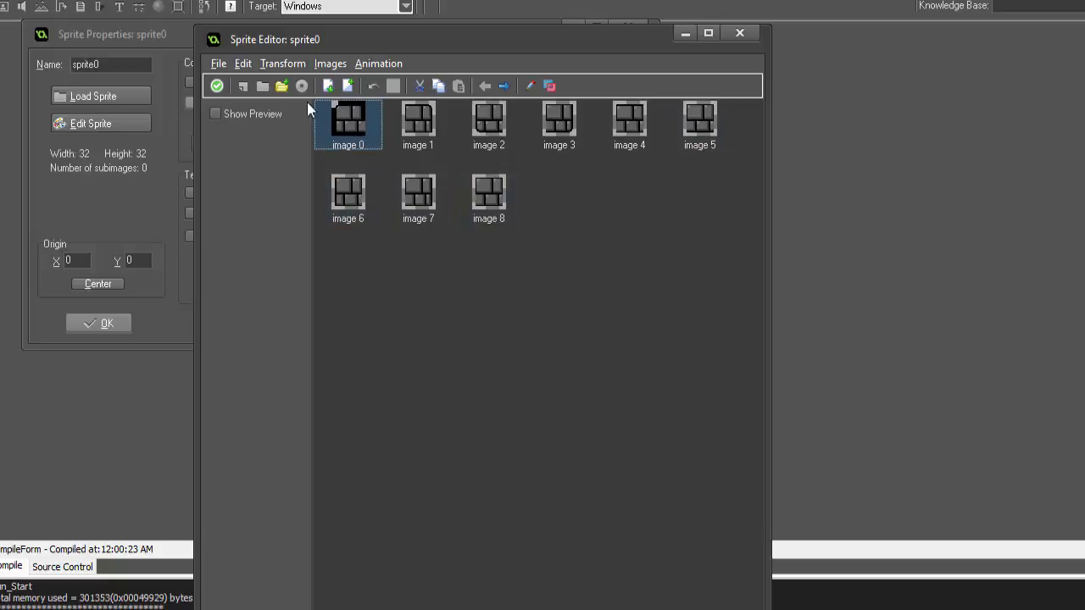
left_click(216, 86)
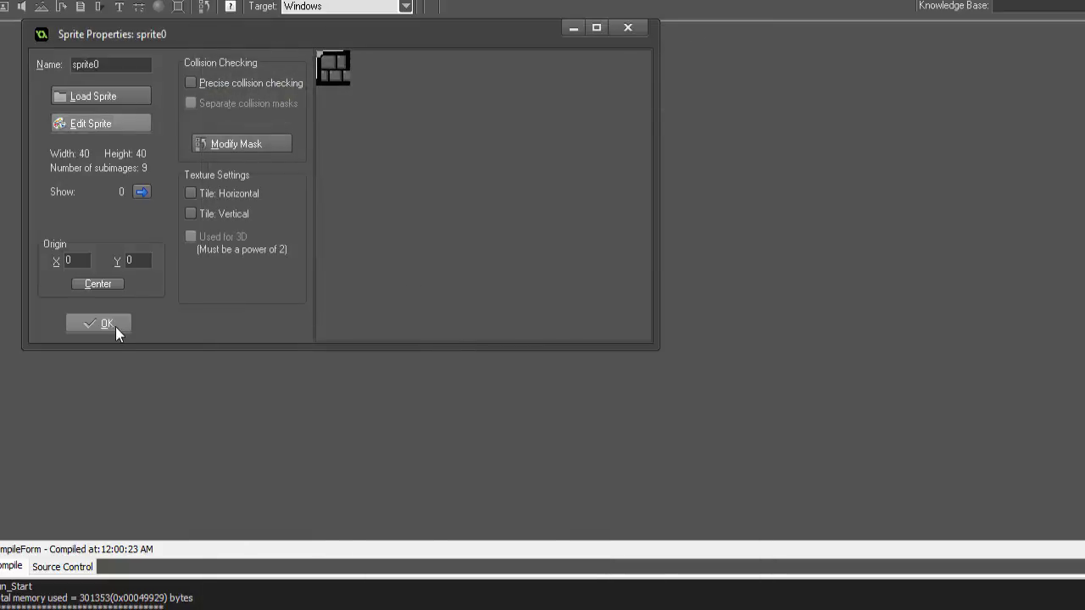
left_click(106, 325)
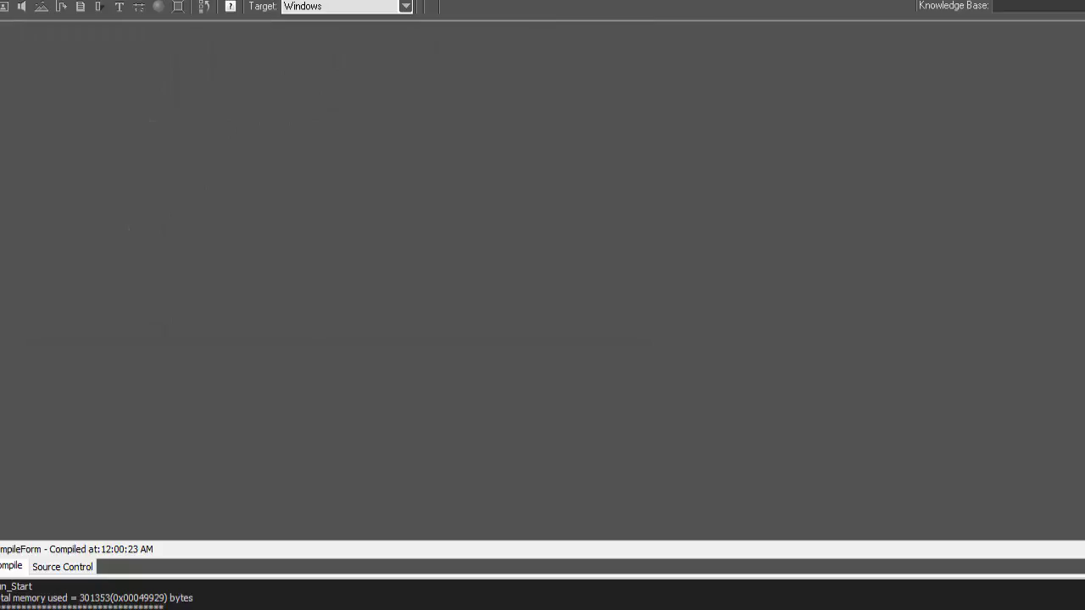
Create background tile_brickFixed and load the 360x40 roundbrickfixed_strip9.png into it.
key("ctrl+shift+b")
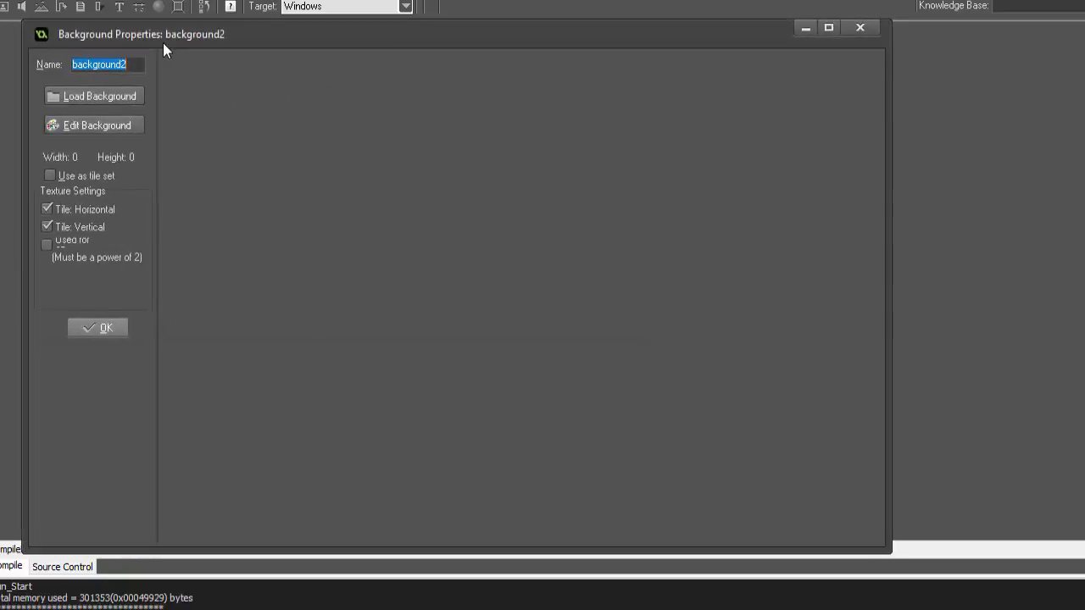
type("tile_")
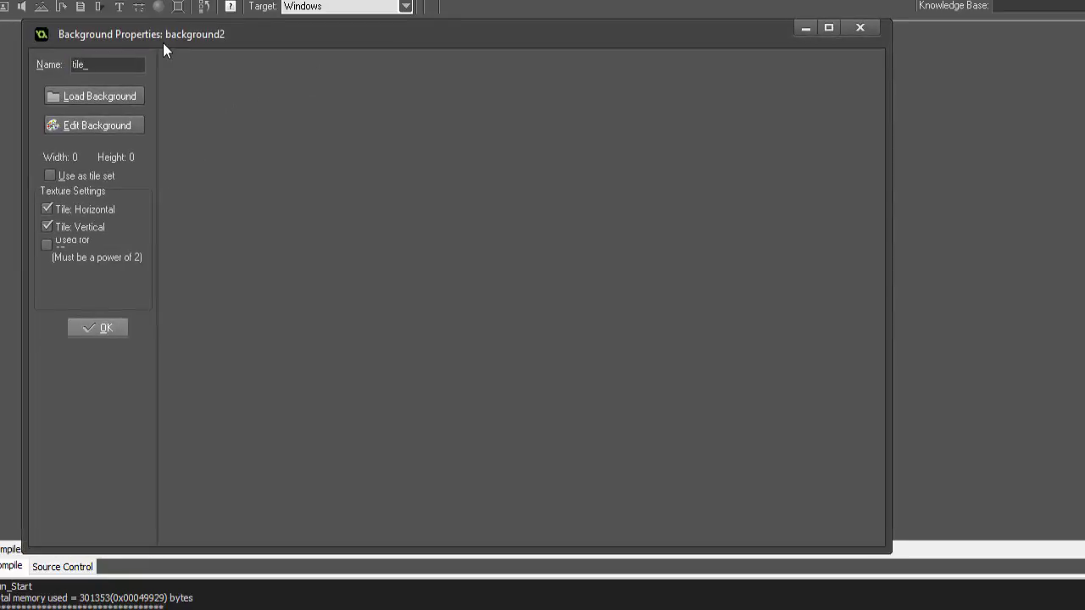
type("brickFixed")
left_click(97, 95)
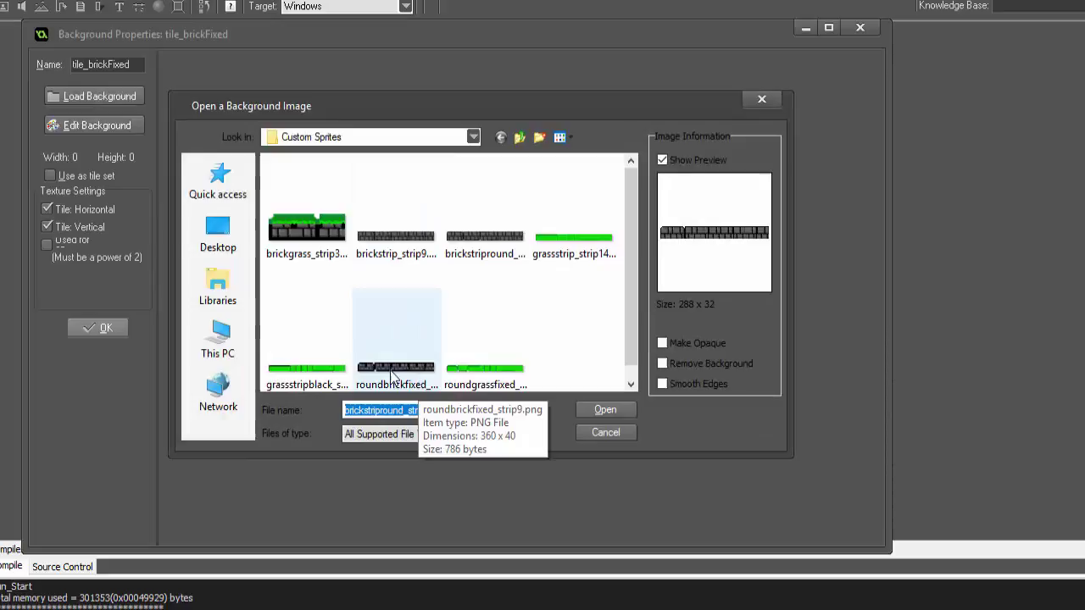
double_click(392, 373)
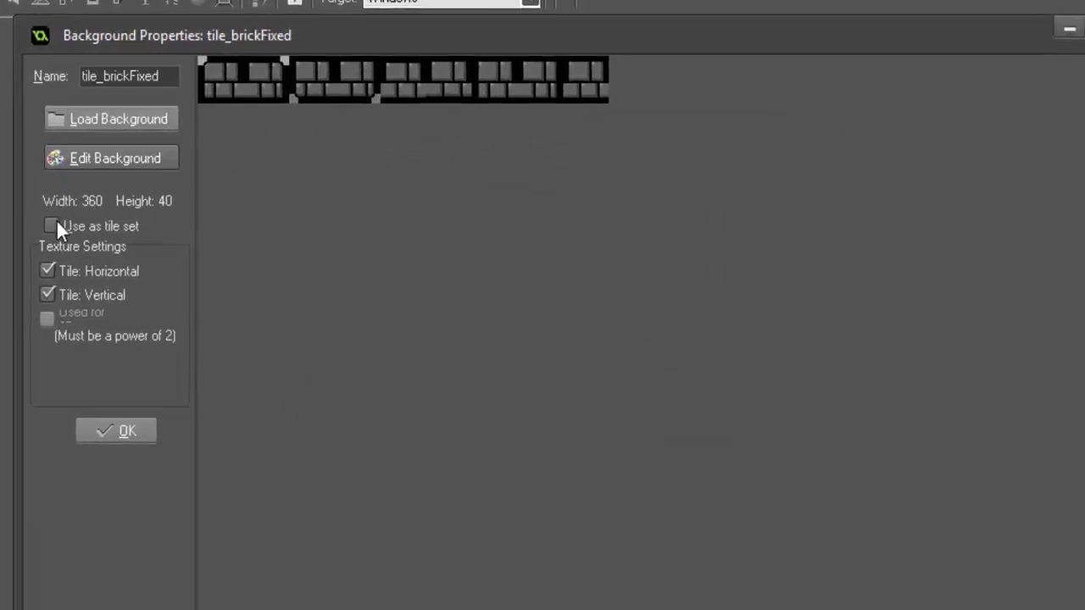
Make tile_brickFixed a 32x32 tile set with vertical tiling off, offsets 4, 4 and horizontal separation 8.
left_click(57, 176)
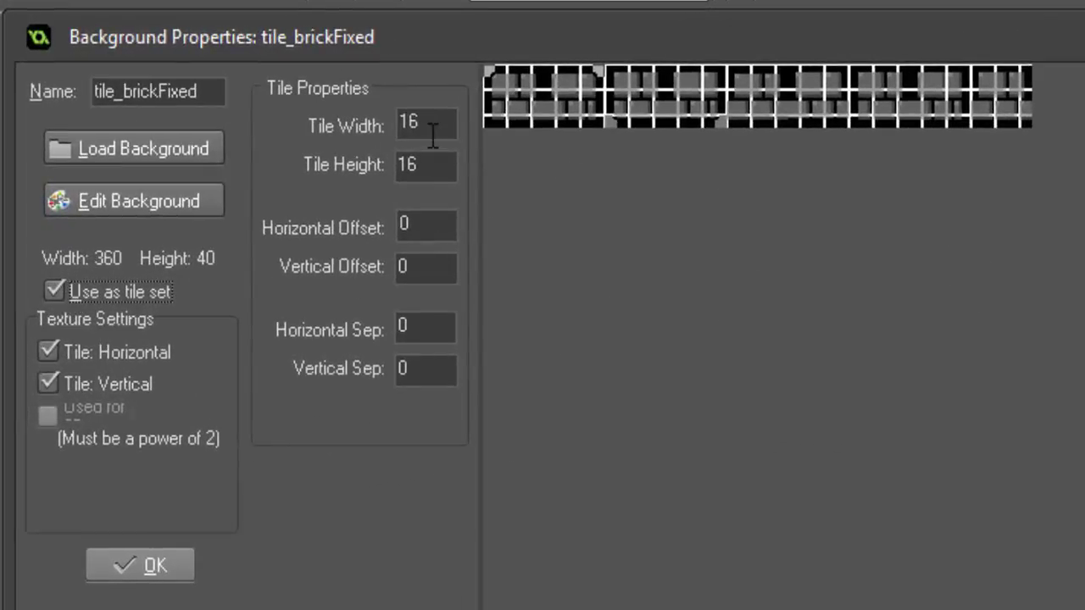
double_click(433, 131)
type("32")
double_click(406, 167)
type("32")
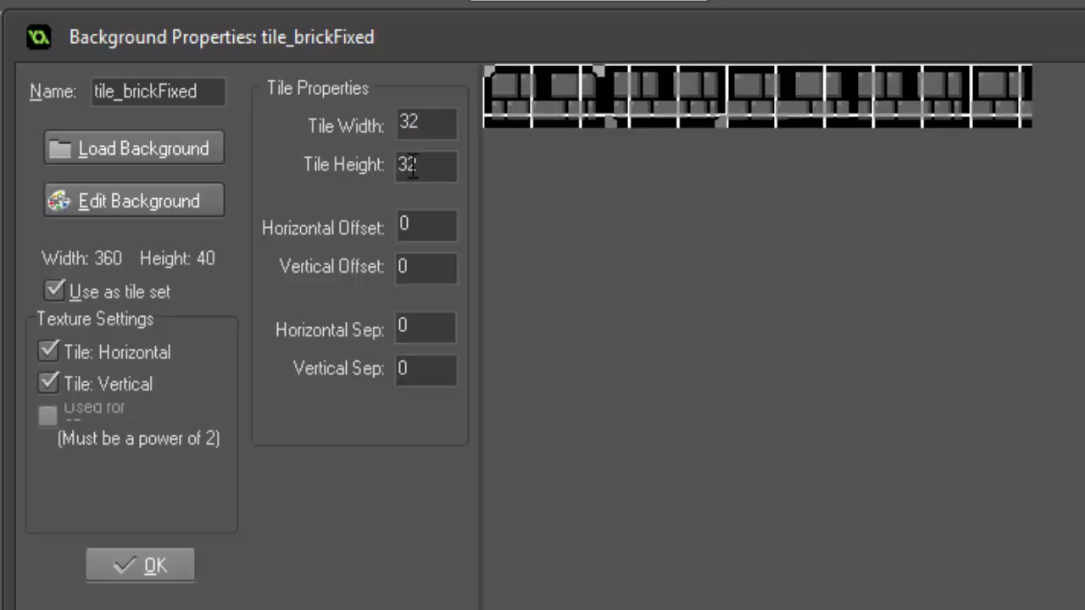
left_click(87, 383)
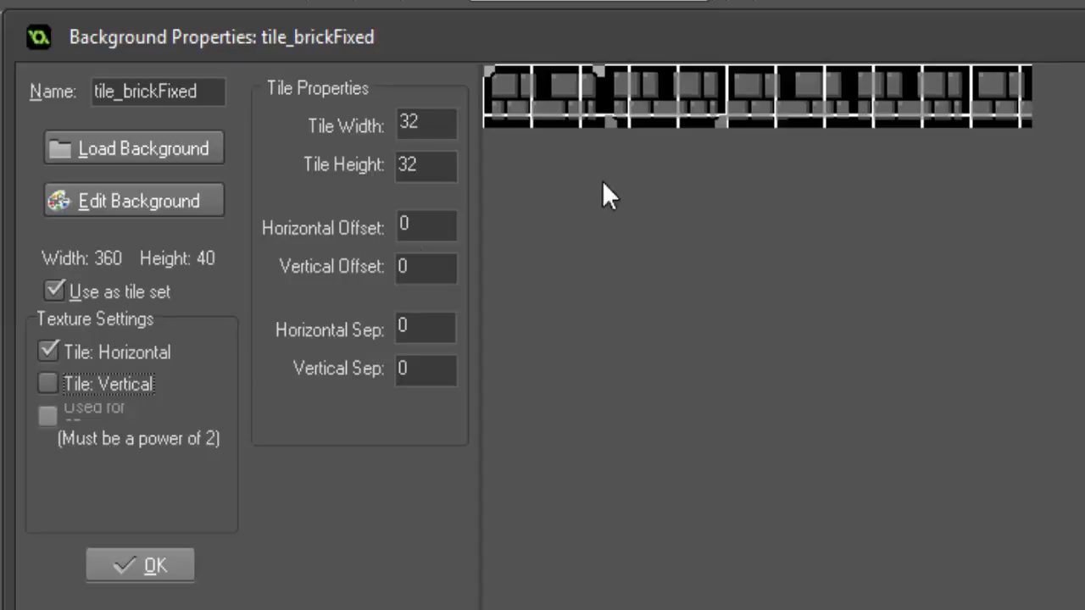
double_click(424, 225)
type("4")
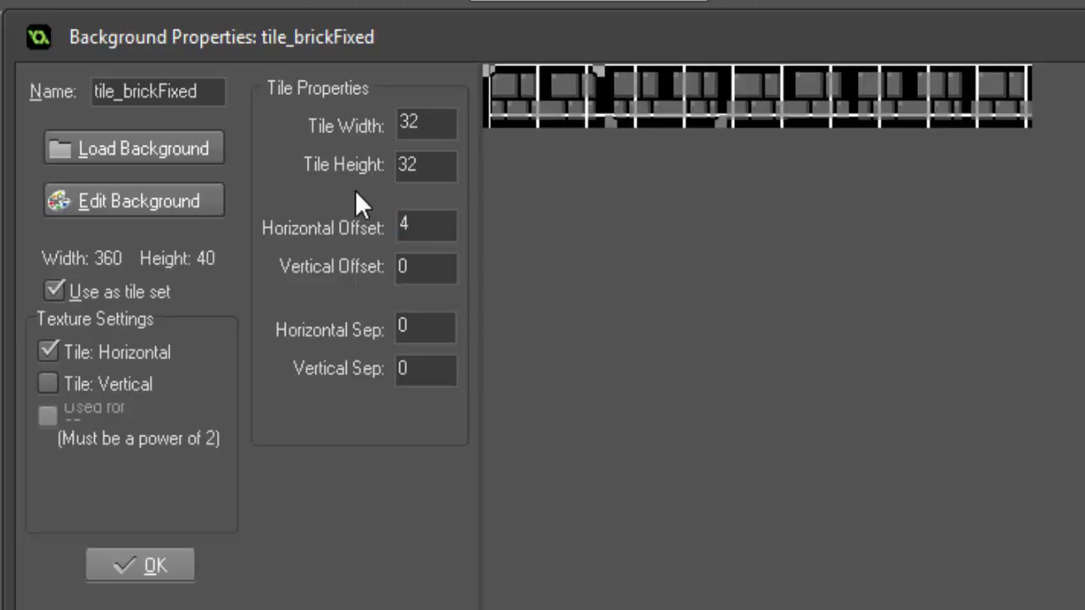
key("Tab")
type("4")
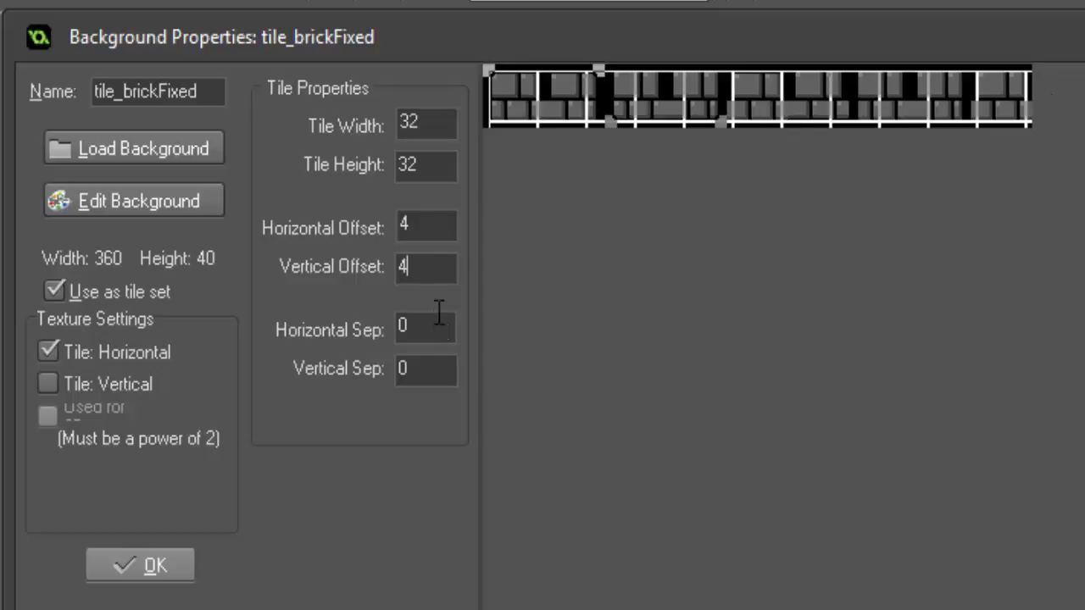
key("Tab")
type("8")
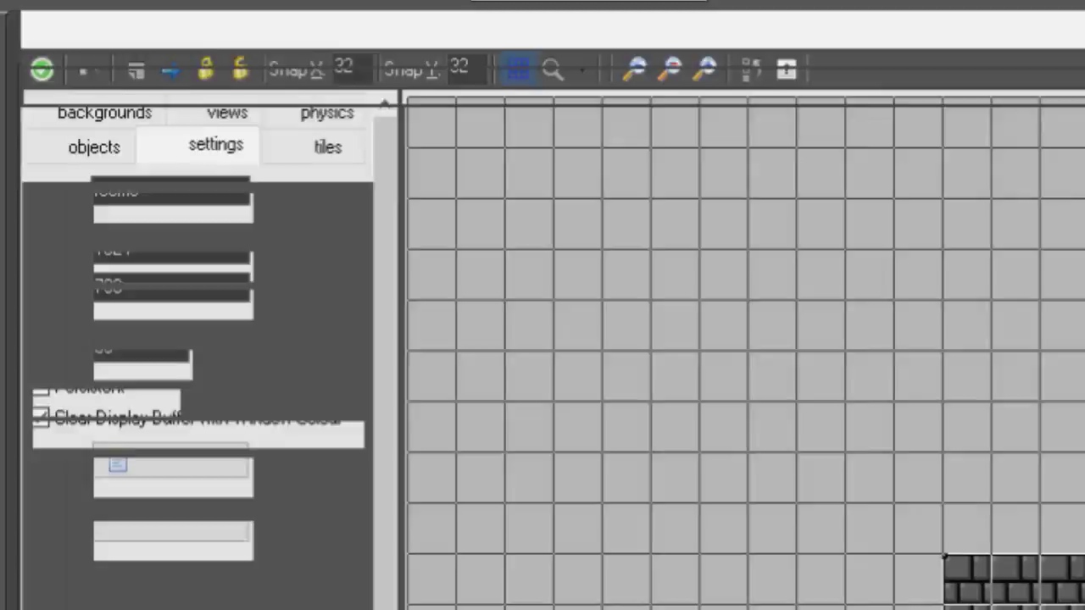
Choose tile_brickFixed as the room's tile set for painting.
scroll(746, 360, "up", 1)
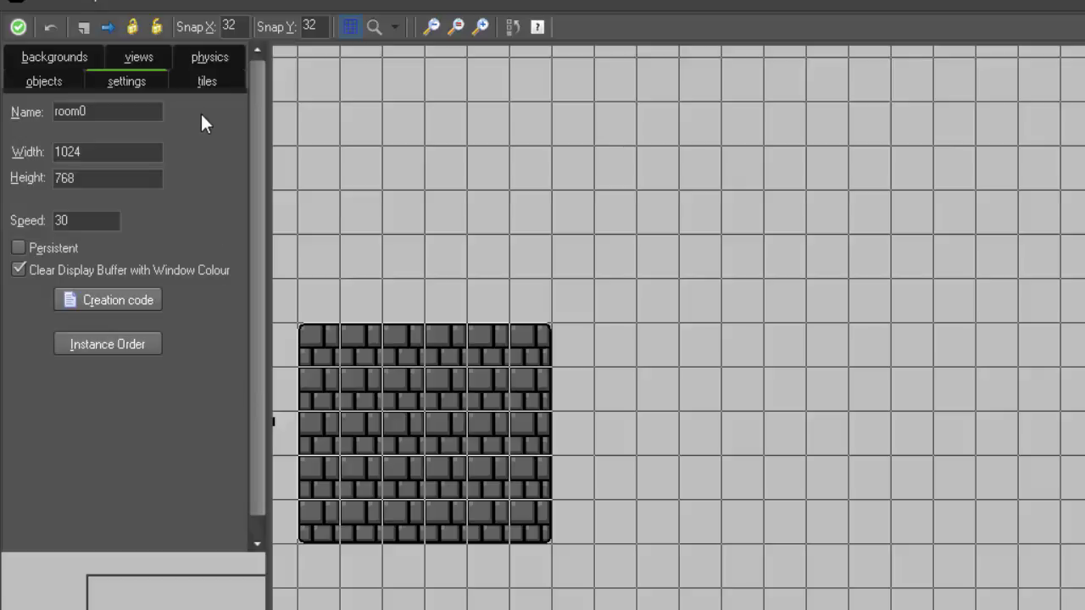
left_click(205, 83)
left_click(154, 337)
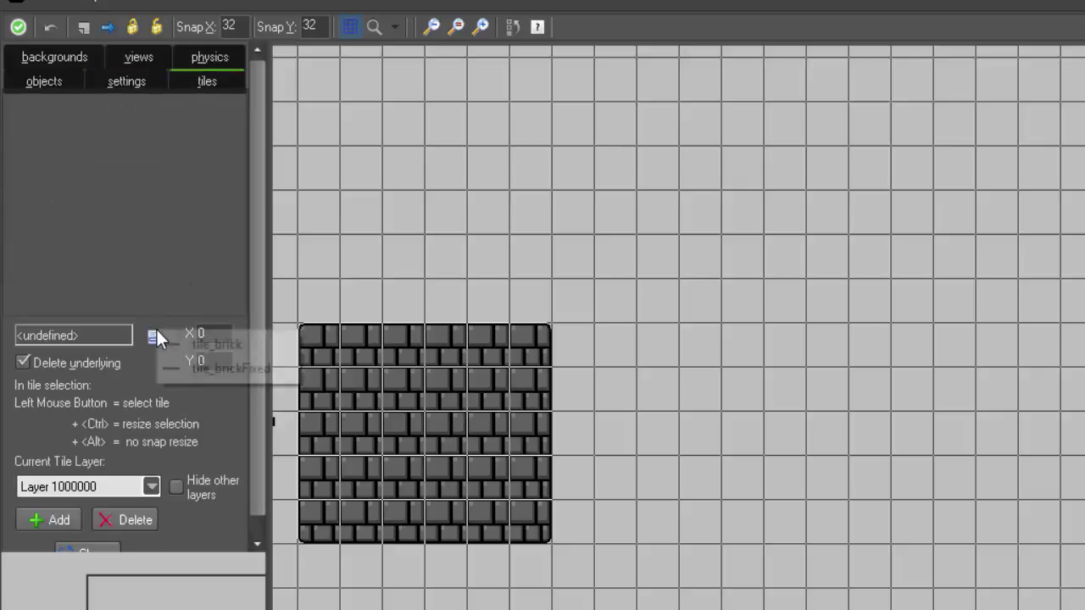
left_click(203, 368)
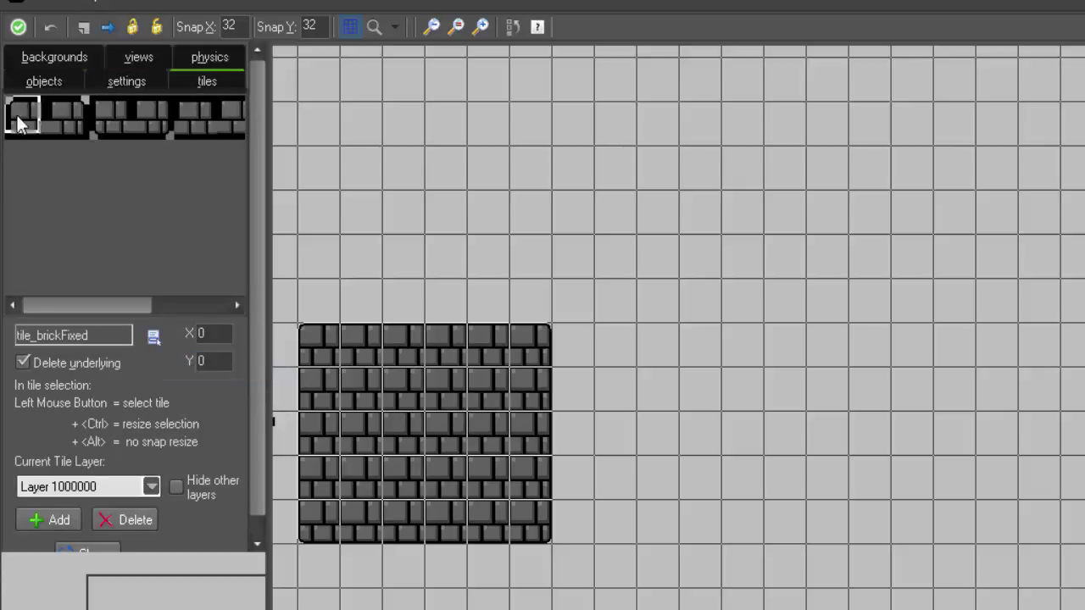
Place the four corner tiles of the new brick block beside the first one.
left_click(657, 345)
left_click(68, 117)
left_click(870, 345)
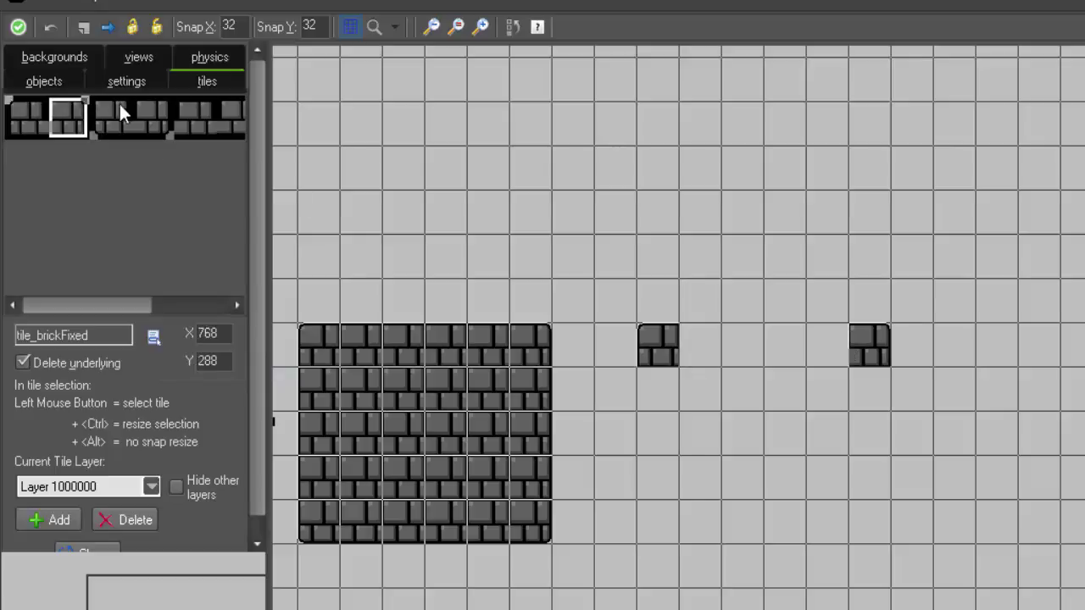
left_click(123, 113)
left_click(658, 522)
left_click(153, 117)
left_click(869, 522)
Fill the block's top and bottom rows with edge tiles.
left_click(186, 305)
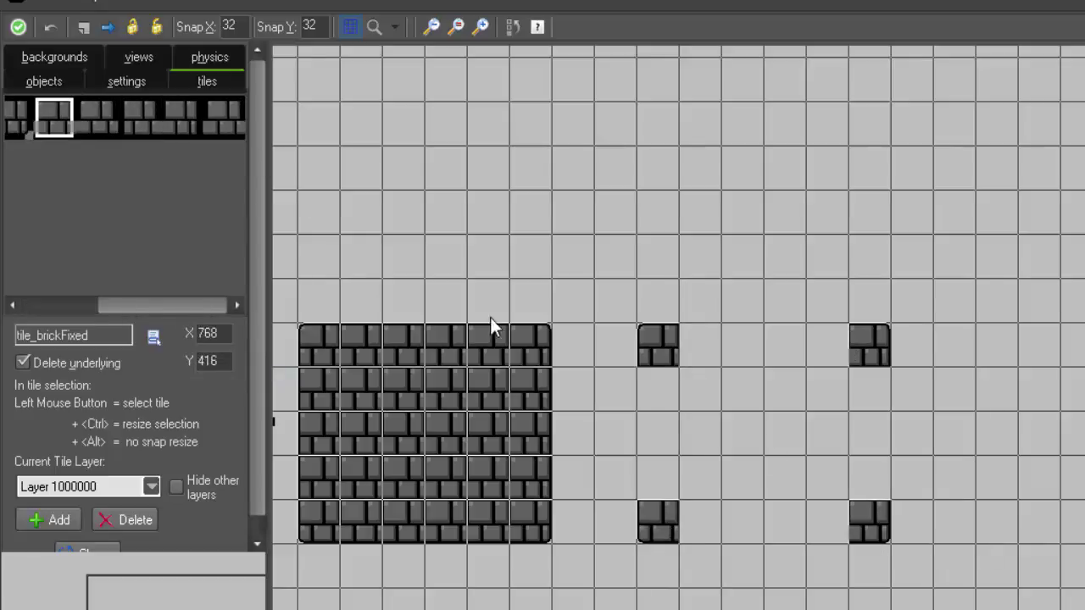
left_click(700, 345)
left_click(743, 345)
left_click(785, 345)
left_click(827, 345)
left_click(97, 117)
left_click(743, 522)
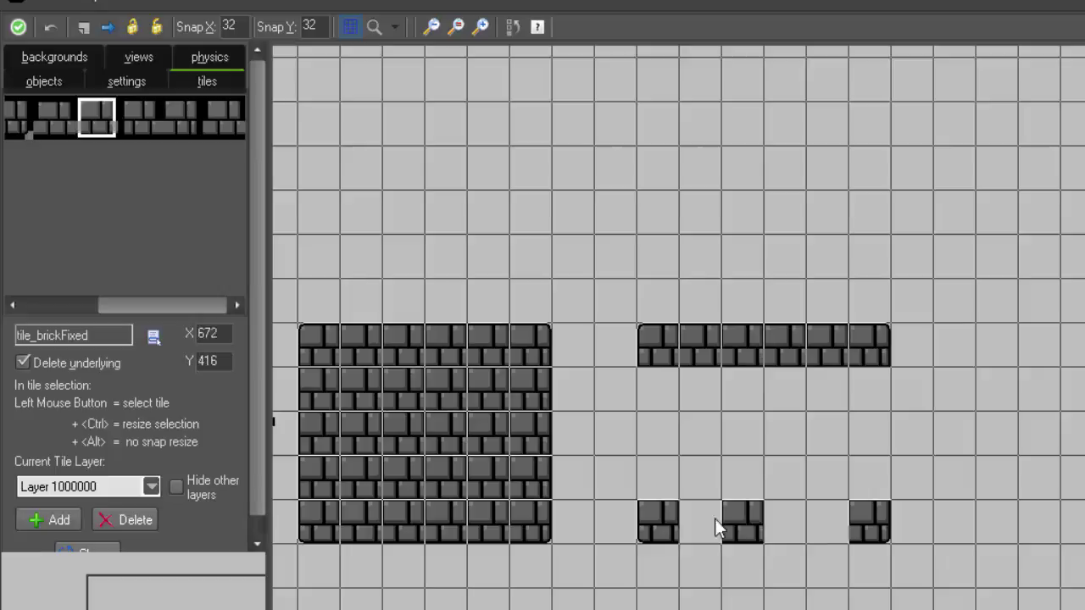
left_click_drag(700, 522, 828, 523, "shift")
Add the left and right edge columns and fill the interior with plain brick tiles.
left_click(139, 117)
left_click(658, 388)
left_click(658, 430)
left_click(658, 473)
left_click(182, 117)
left_click_drag(870, 389, 883, 464, "shift")
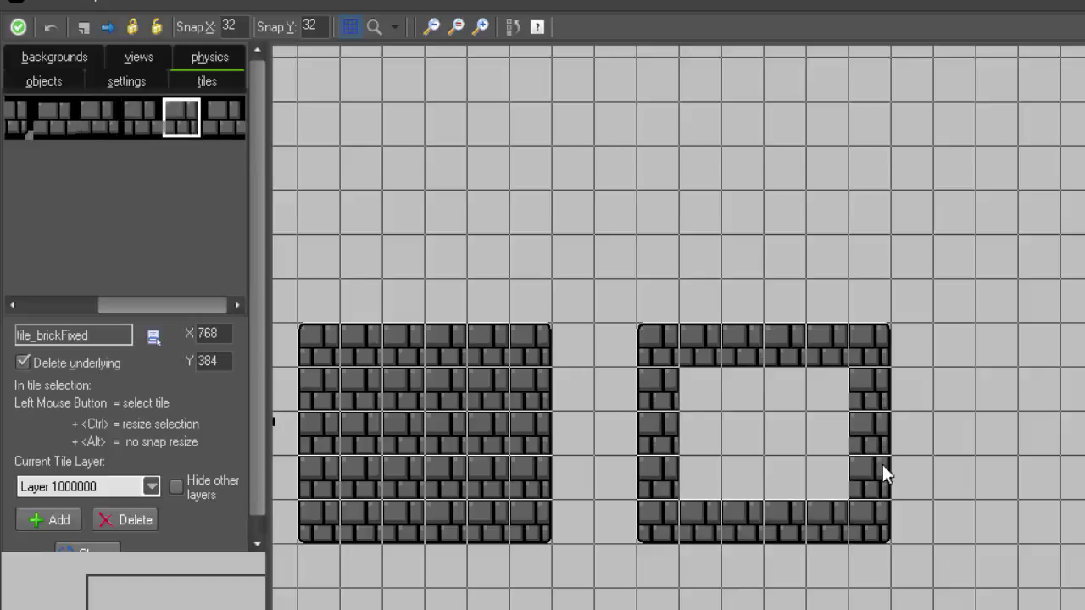
left_click(223, 117)
mouse_move(687, 405)
left_mouse_down("shift")
mouse_move(726, 467)
mouse_move(827, 473)
left_mouse_up("shift")
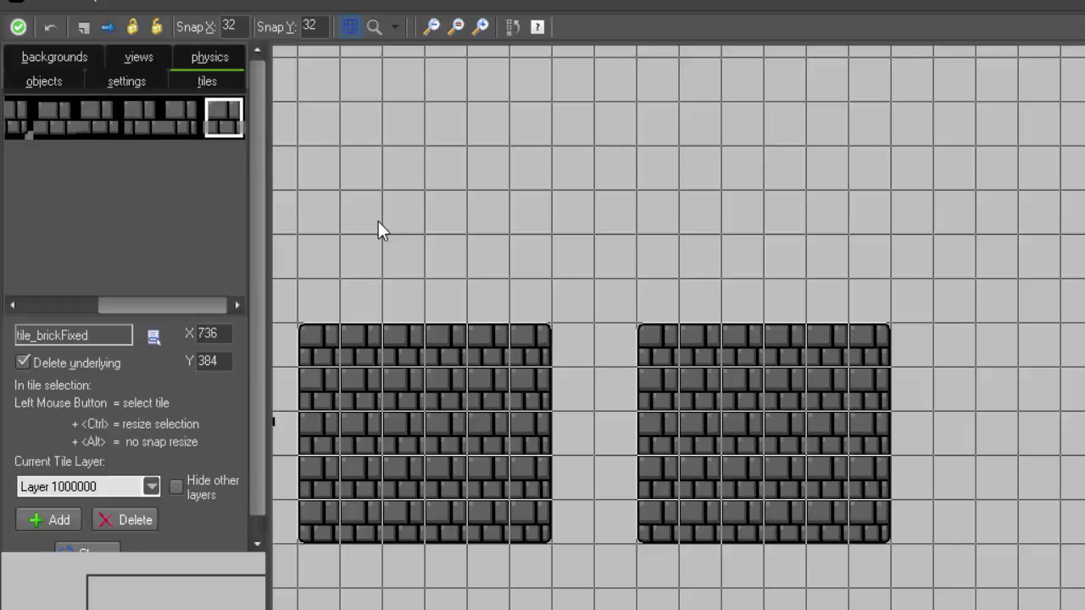